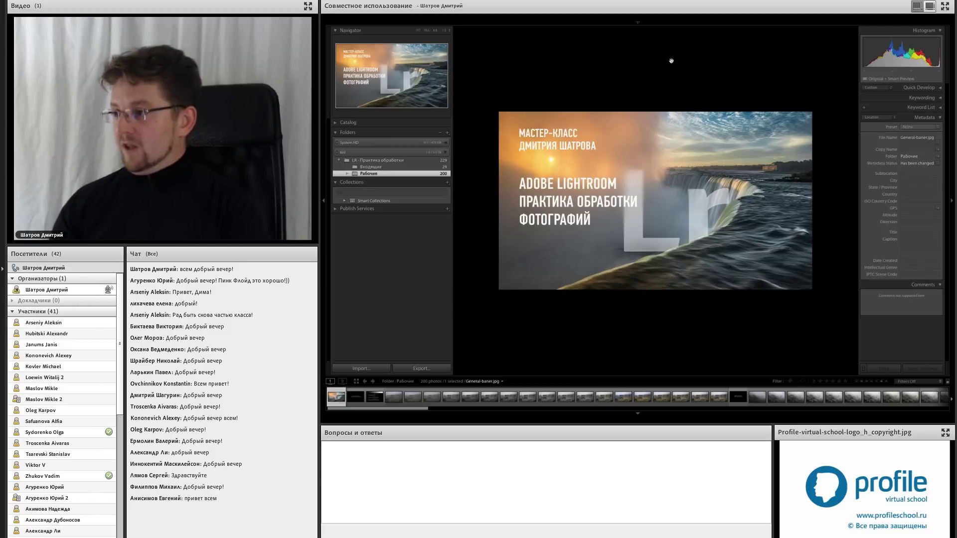
# Open the foggy landscape DSC03859.dng from the filmstrip in the Develop module.
pyautogui.press('F5')
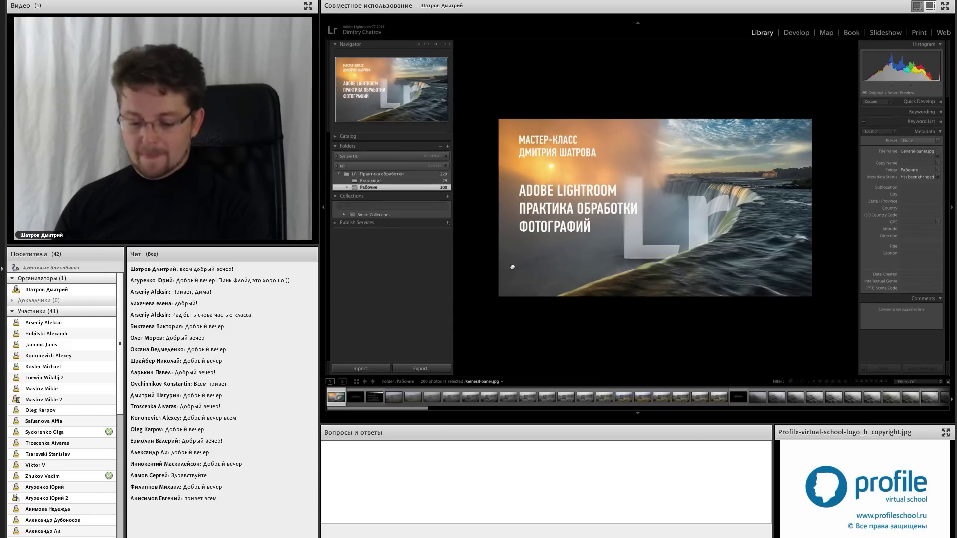
pyautogui.press('d')
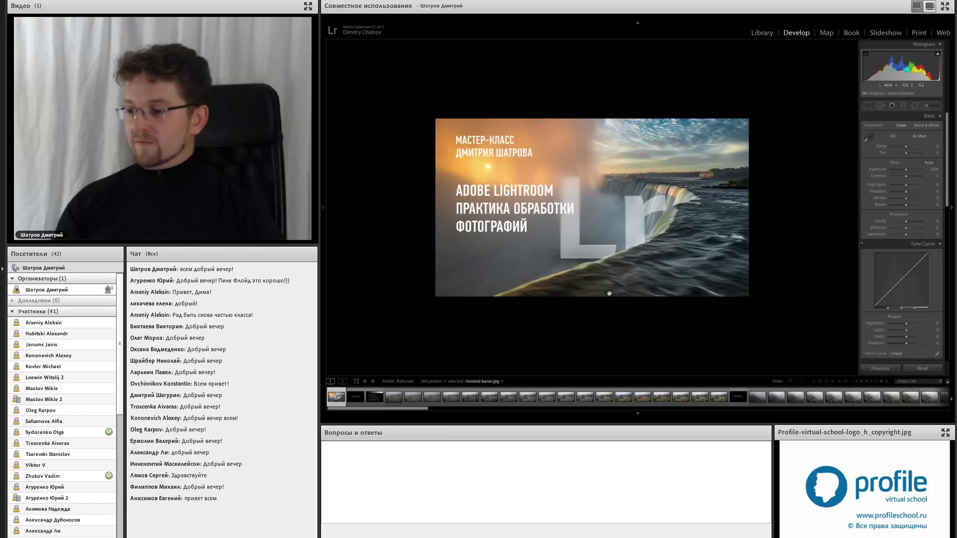
pyautogui.press('Right')
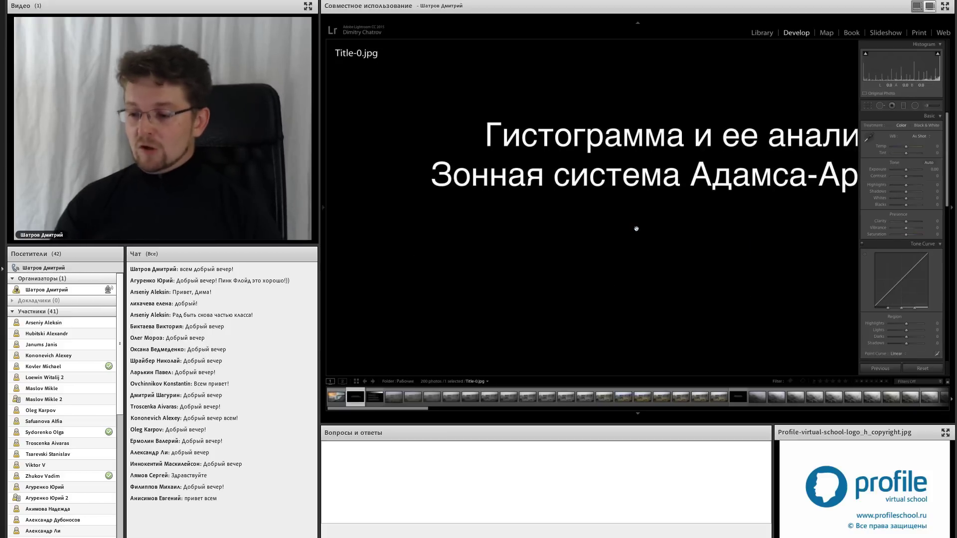
pyautogui.click(389, 399)
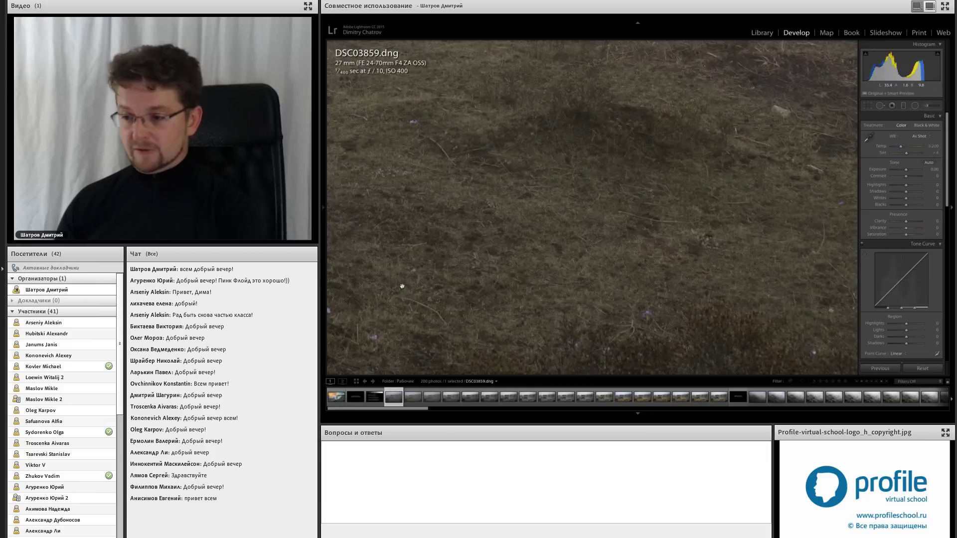
# Fit the whole foggy landscape in view and show the presets, snapshots and history panel.
pyautogui.click(402, 286)
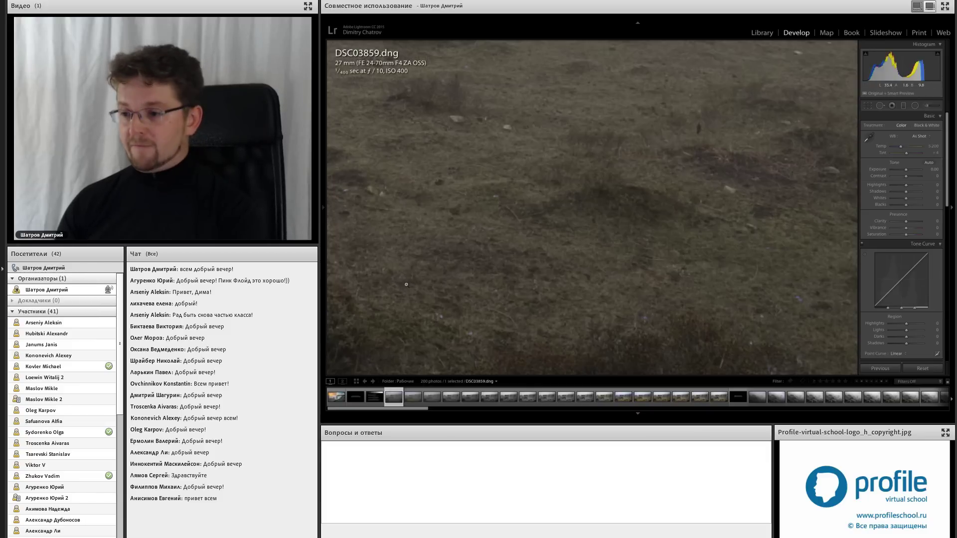
pyautogui.click(323, 210)
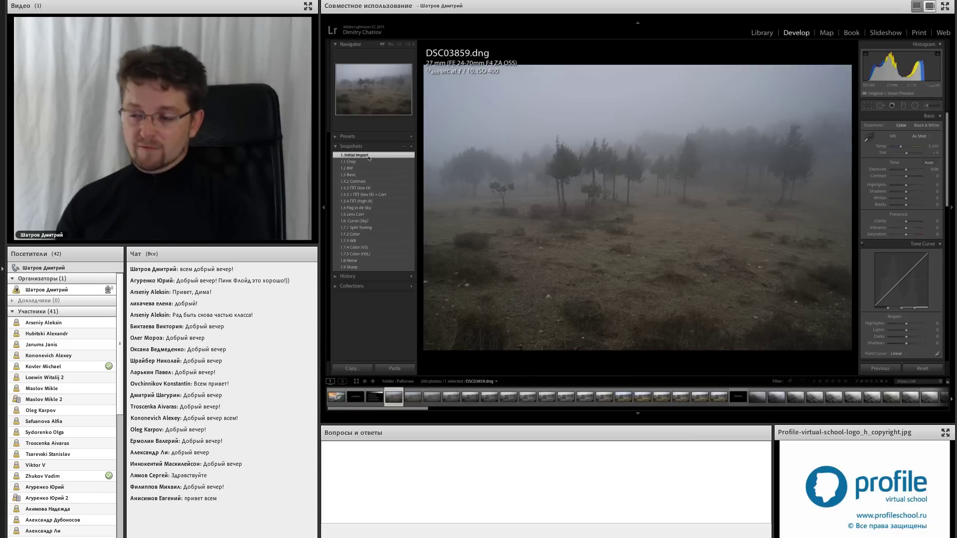
pyautogui.moveTo(591, 209)
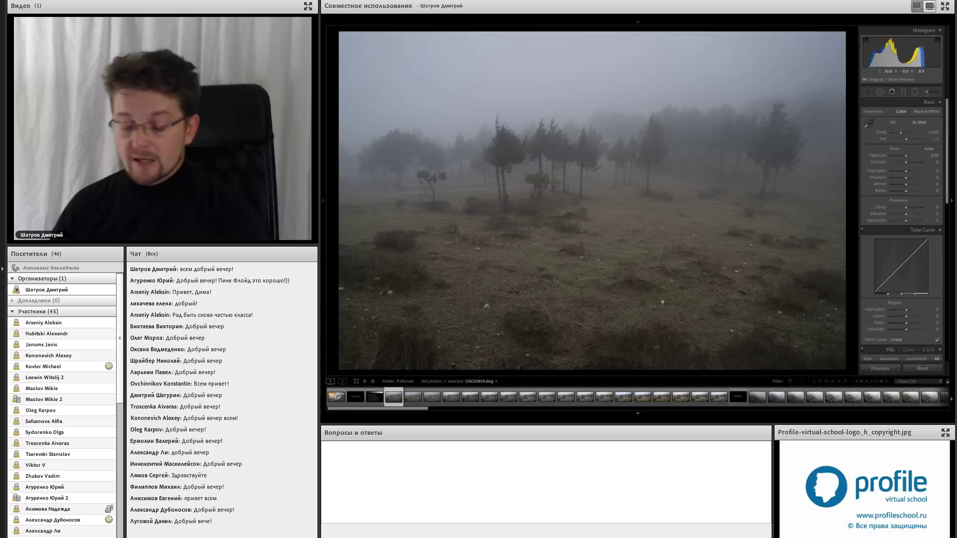
# Show the info overlay with DSC03859's file and exposure details.
pyautogui.press('i')
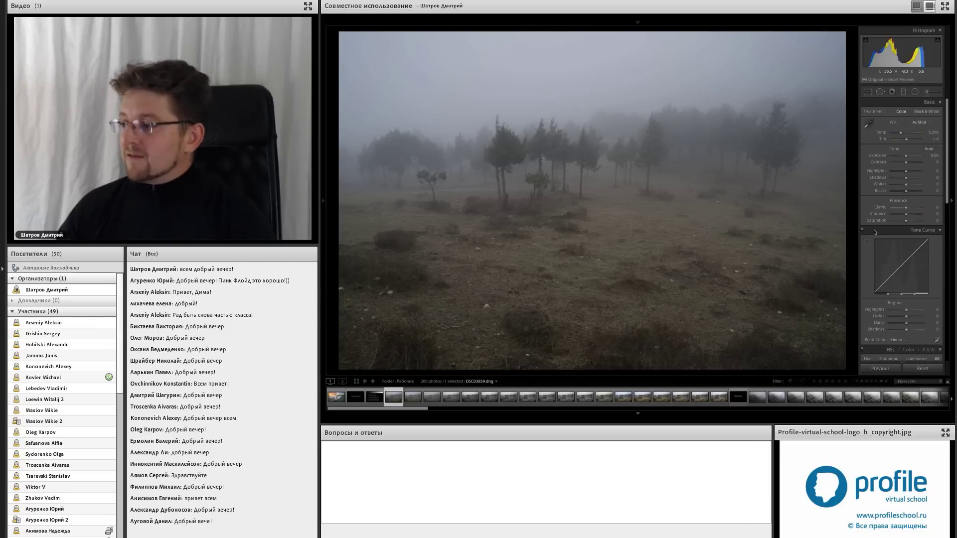
# Collapse Tone Curve and briefly view the HSL and Detail panels, leaving them collapsed.
pyautogui.click(936, 230)
pyautogui.click(941, 240)
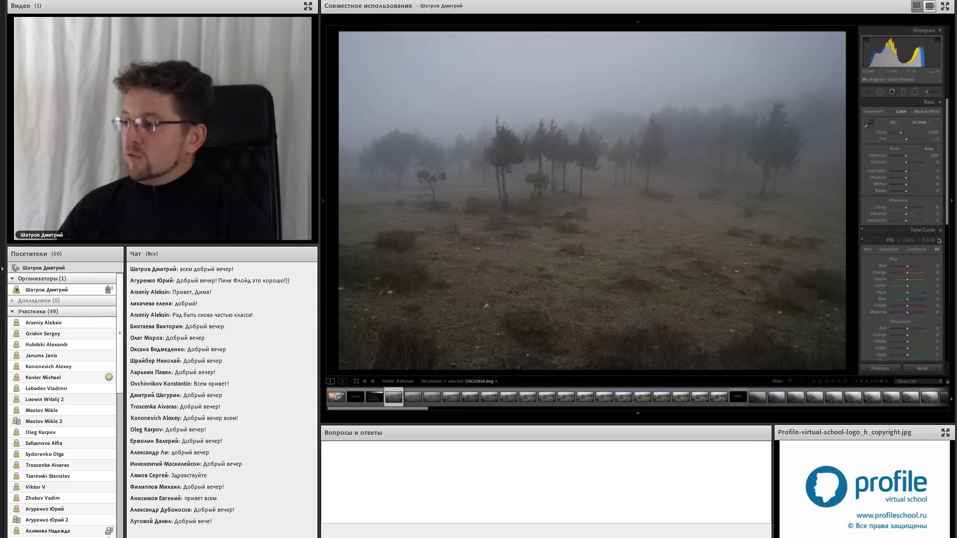
pyautogui.click(940, 241)
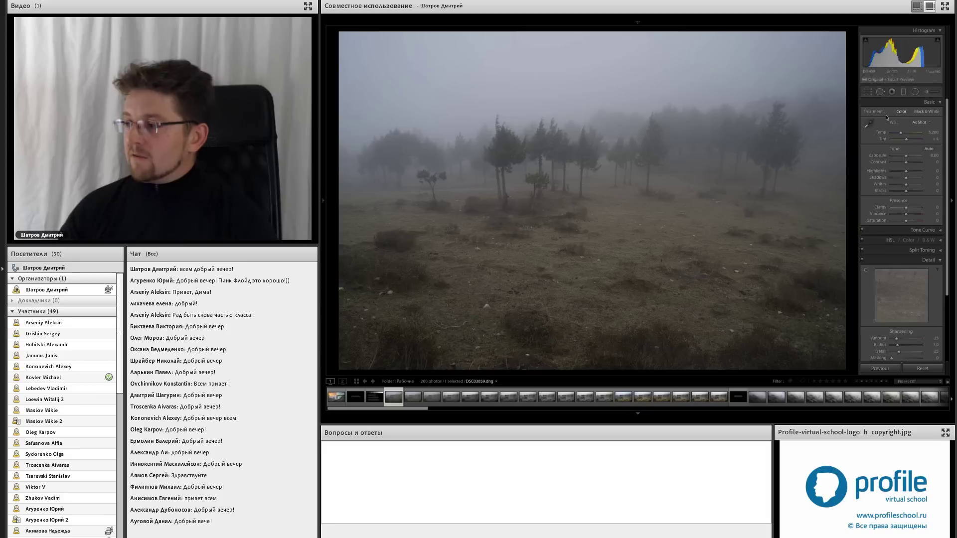
pyautogui.click(940, 259)
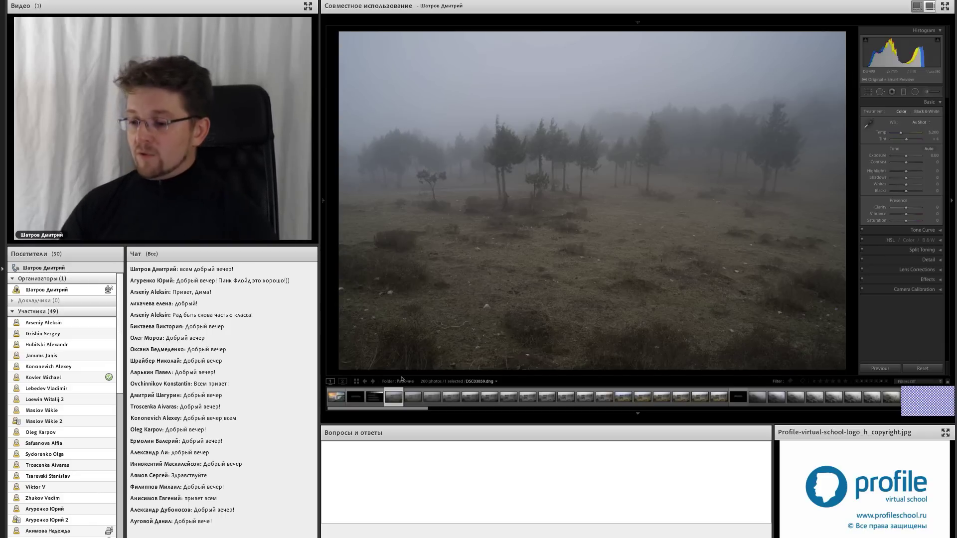
# On the next virtual copy, undo a trial crop rotation and exit the crop tool level.
pyautogui.press('Right')
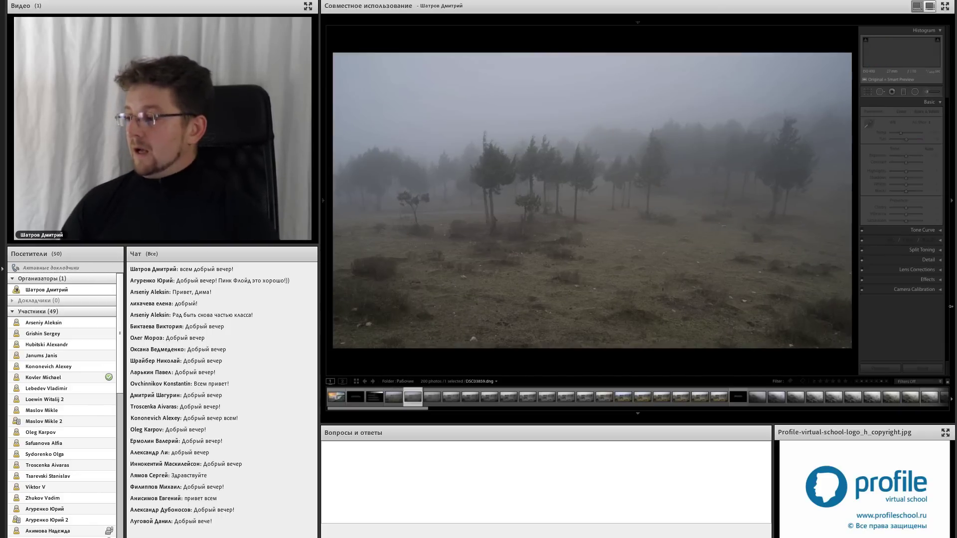
pyautogui.press('r')
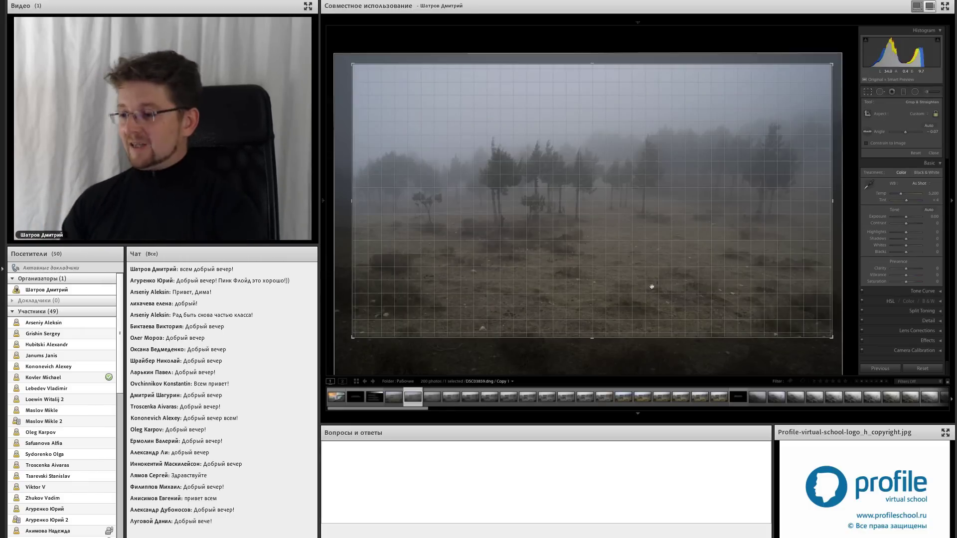
pyautogui.click(868, 92)
pyautogui.click(868, 91)
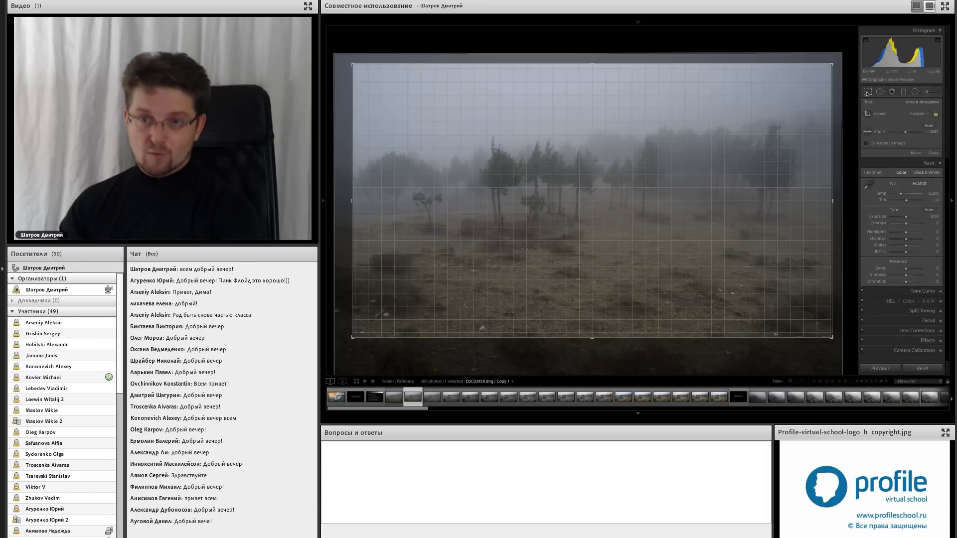
pyautogui.moveTo(838, 342); pyautogui.dragTo(847, 299)
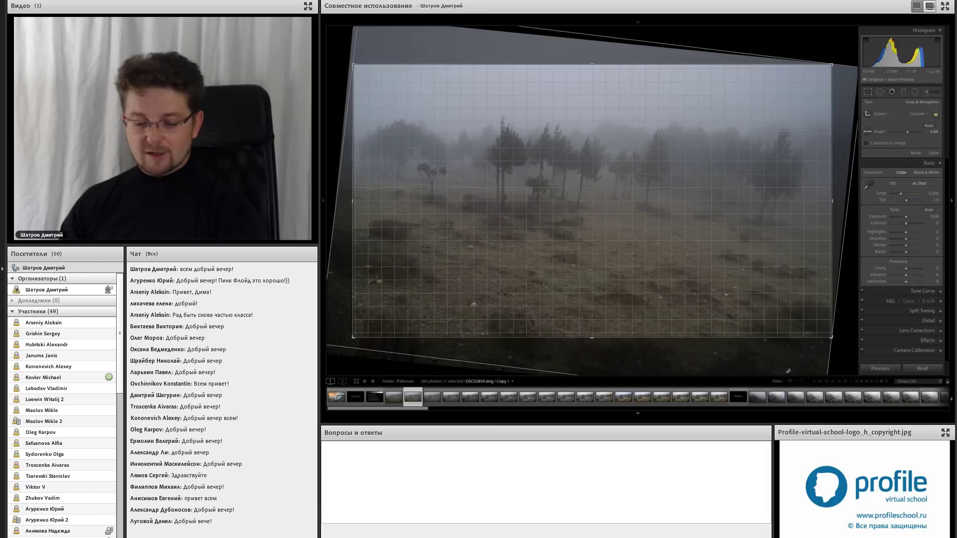
pyautogui.hotkey('ctrl', 'z')
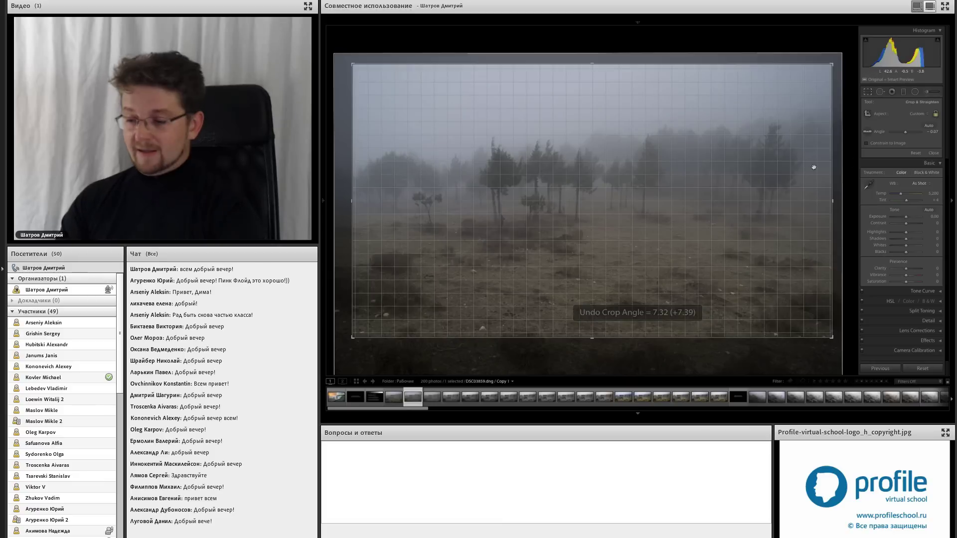
pyautogui.press('Return')
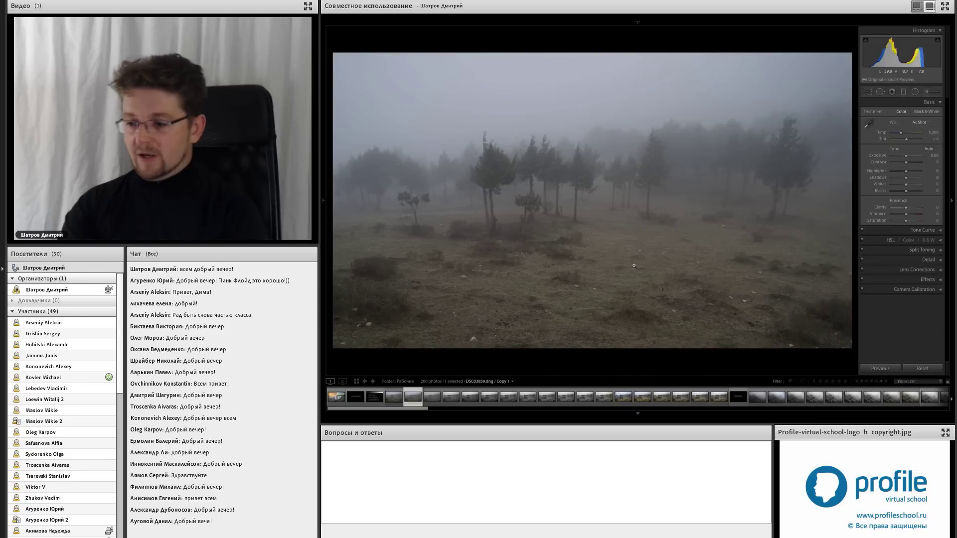
# Convert the next copy to black and white, then move on to the tone-adjusted copy.
pyautogui.press('Right')
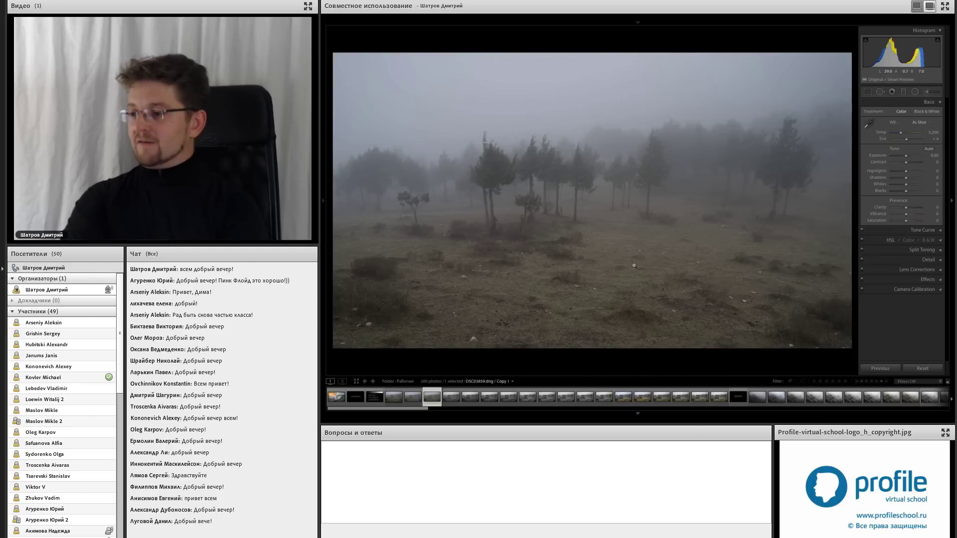
pyautogui.press('v')
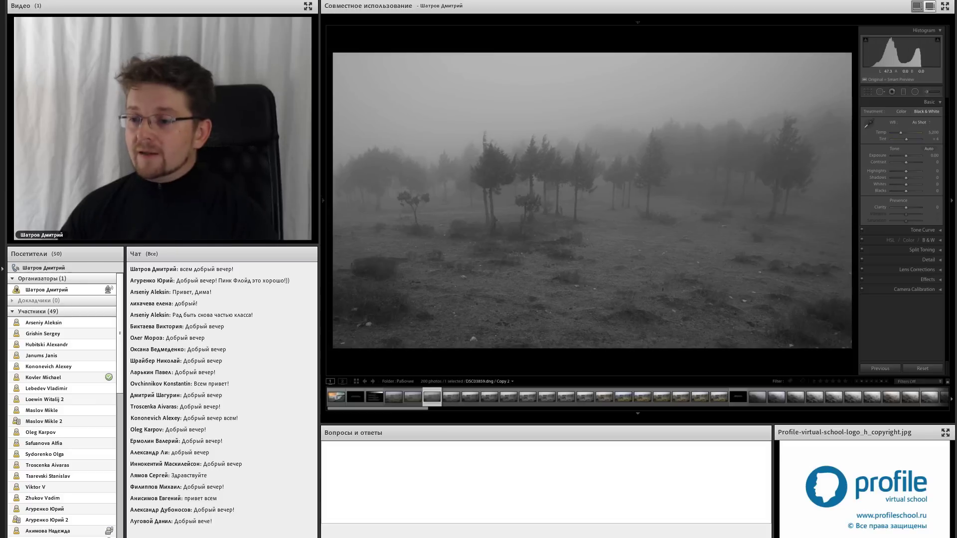
pyautogui.press('F7')
pyautogui.press('F7')
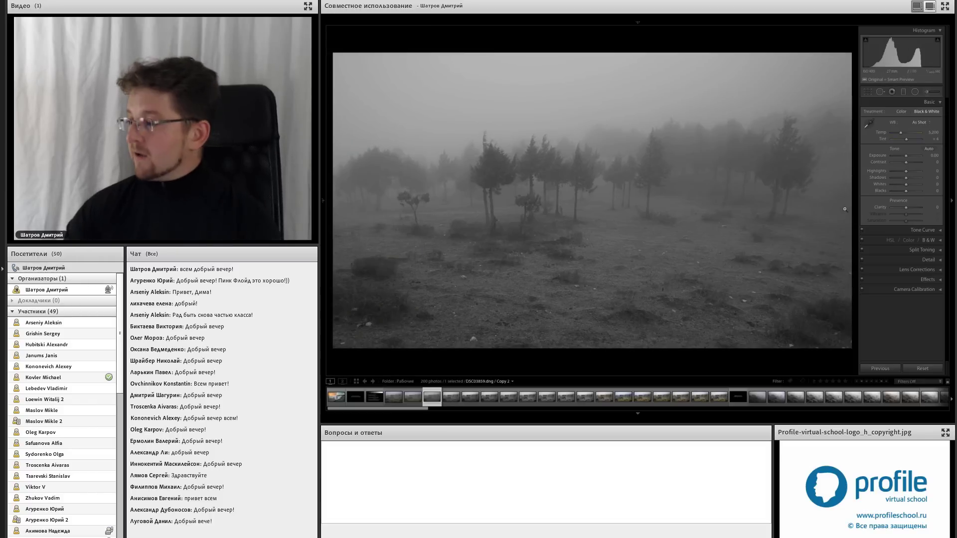
pyautogui.press('Right')
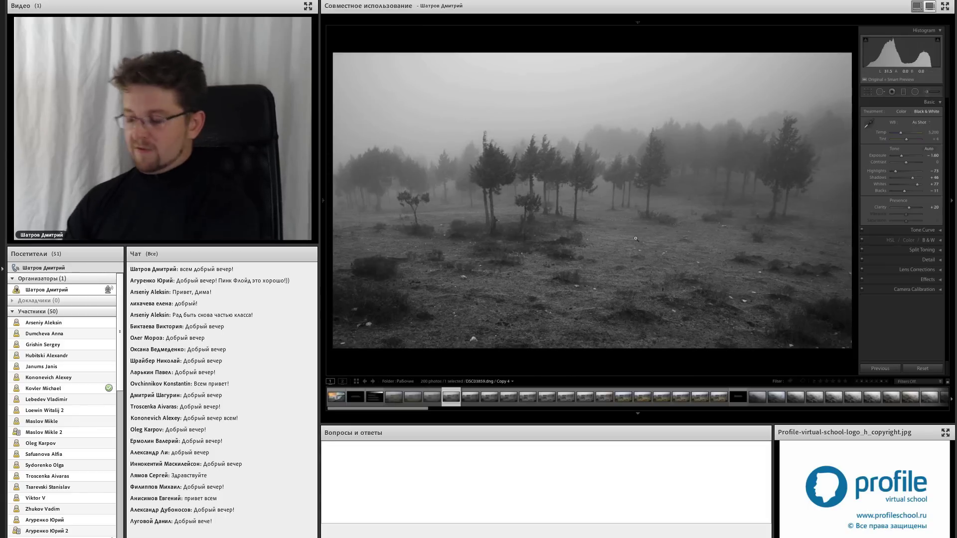
# Select the next black-and-white copy carrying the clarity graduated filter.
pyautogui.press('Right')
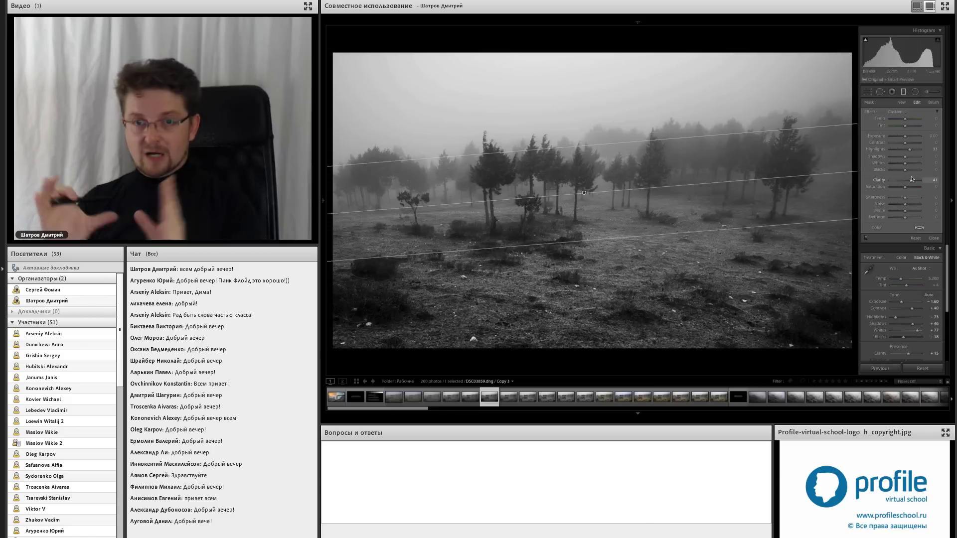
# Compare the graduated filter's clarity at 0 and 41, then return to Copy 6.
pyautogui.doubleClick(876, 180)
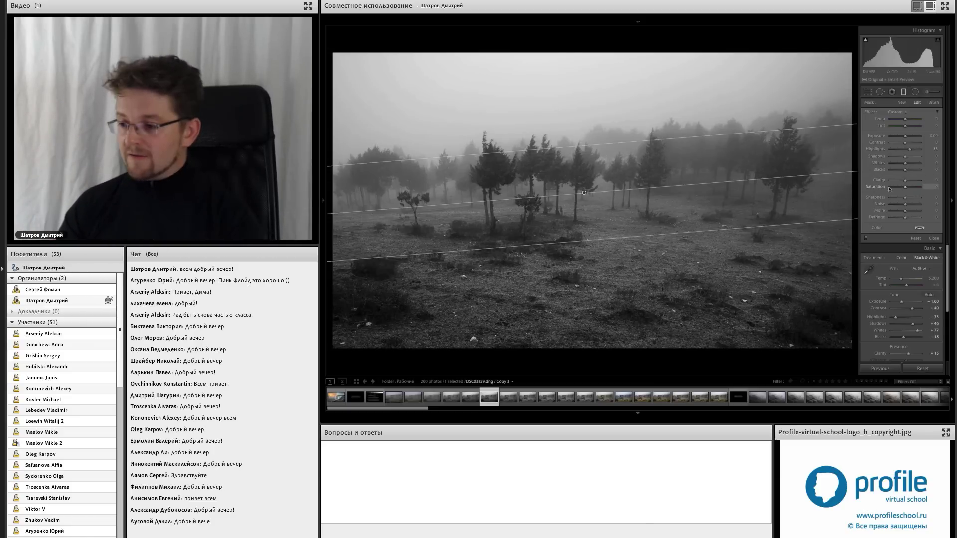
pyautogui.hotkey('ctrl', 'z')
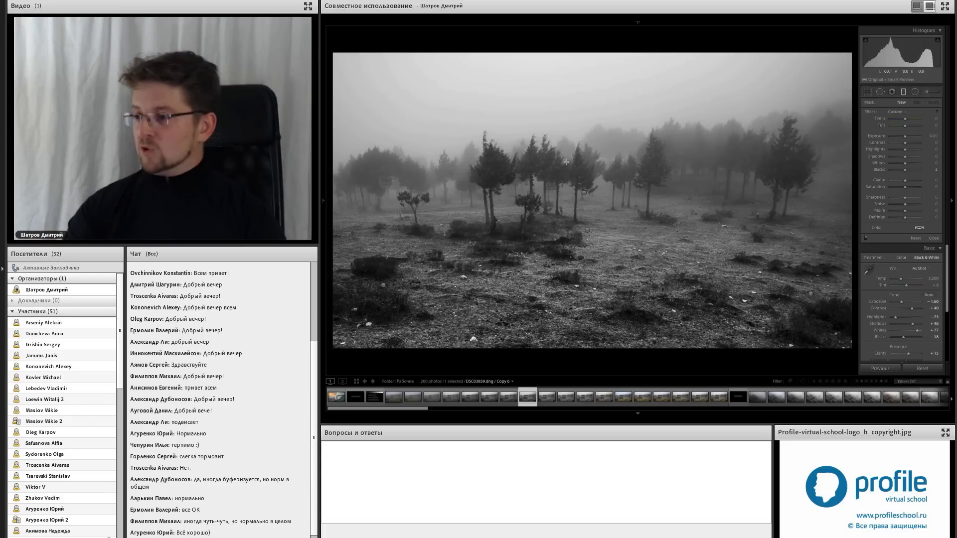
pyautogui.press('Right')
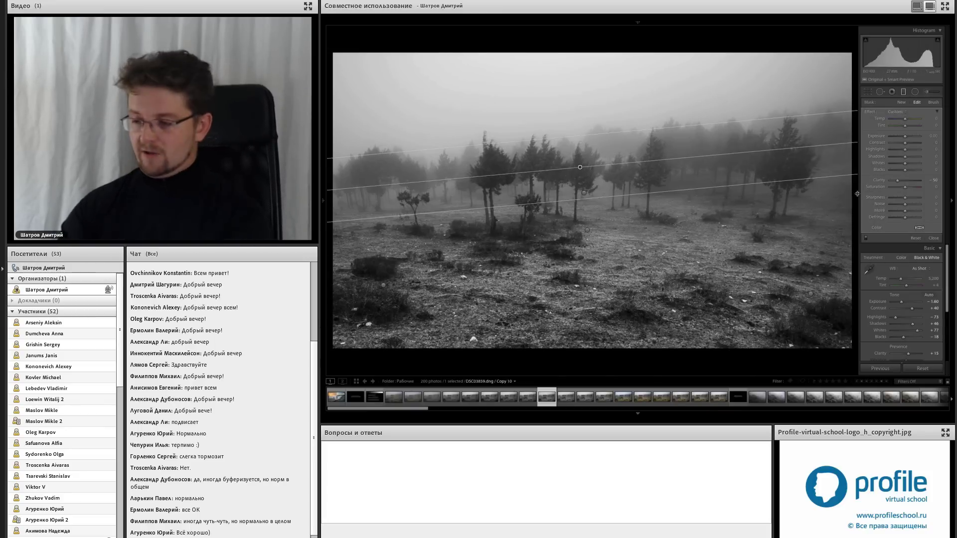
pyautogui.press('Left')
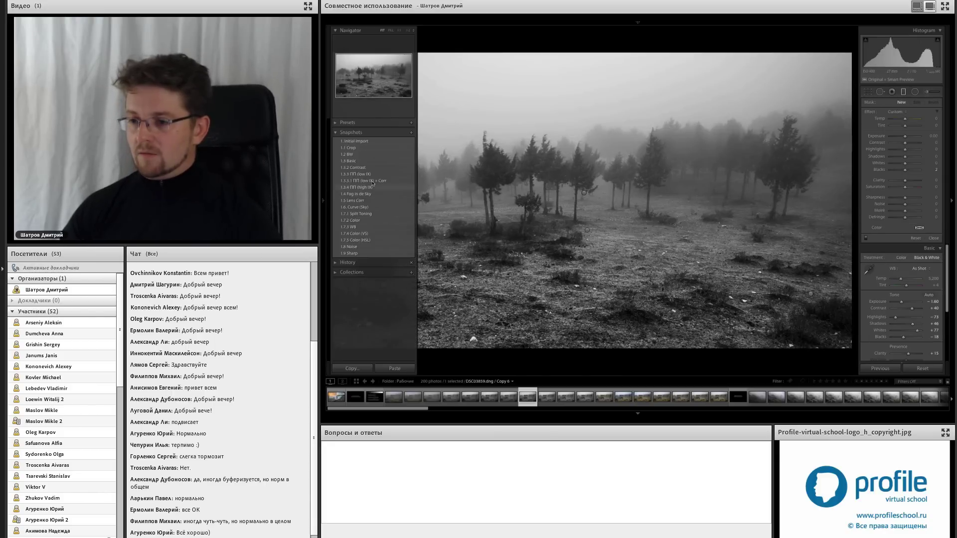
# Apply the low IX + Corr snapshot, then the 1.3.4 ПП (high IX) snapshot.
pyautogui.click(378, 181)
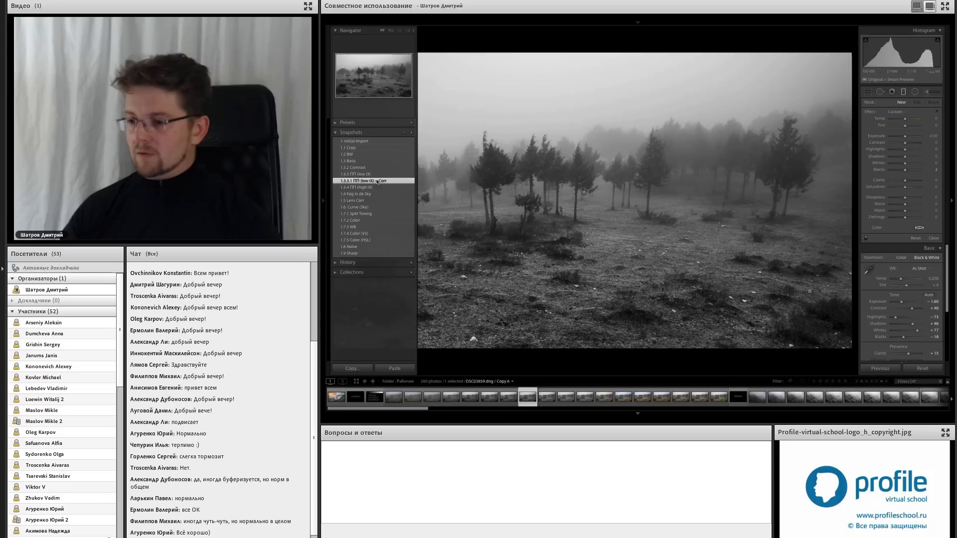
pyautogui.click(378, 187)
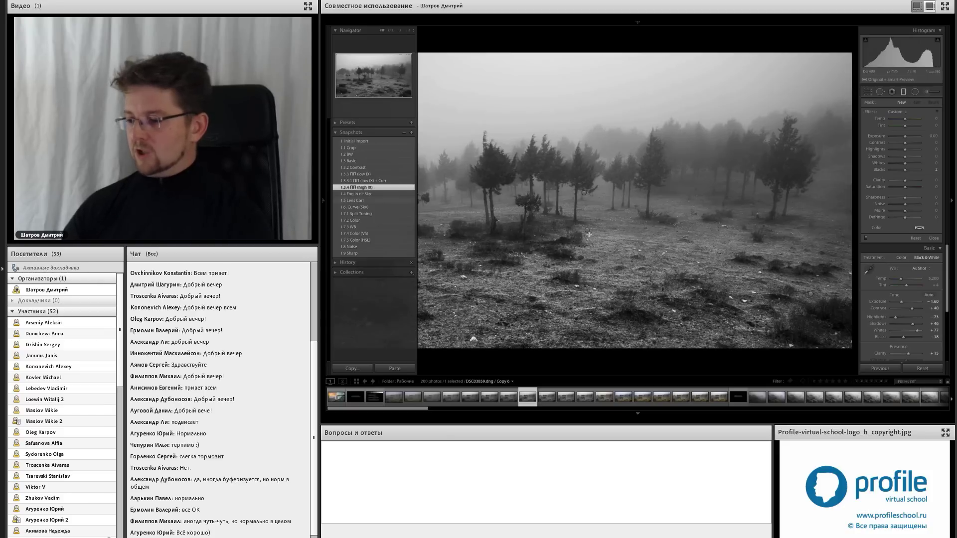
pyautogui.click(903, 92)
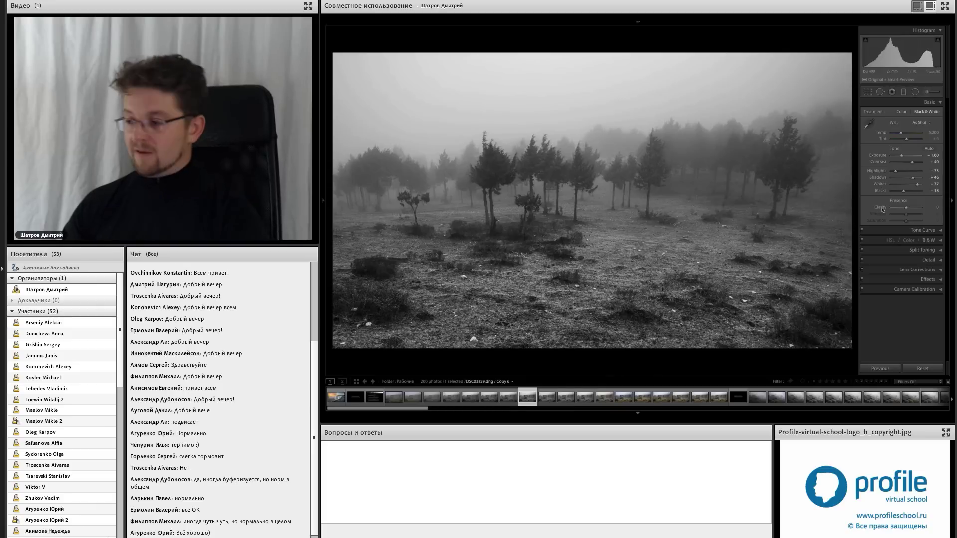
# Undo the Clarity reset so the black-and-white copy reads Clarity +15 again.
pyautogui.hotkey('ctrl', 'z')
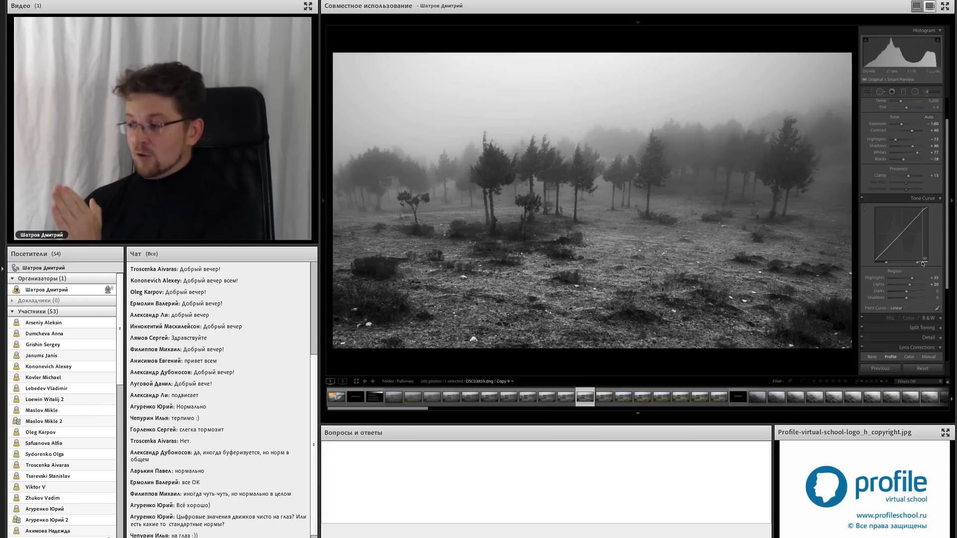
# Shift the tone-curve split point, then swing Highlights from +90 down to -100.
pyautogui.moveTo(922, 264); pyautogui.dragTo(914, 265)
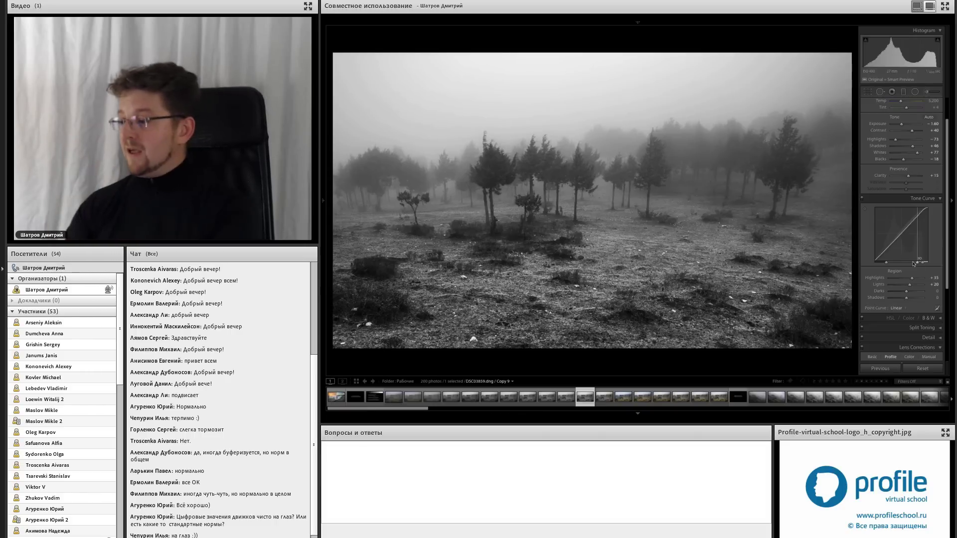
pyautogui.moveTo(912, 278)
pyautogui.mouseDown()
pyautogui.moveTo(923, 278)
pyautogui.moveTo(900, 277)
pyautogui.moveTo(919, 277)
pyautogui.mouseUp()
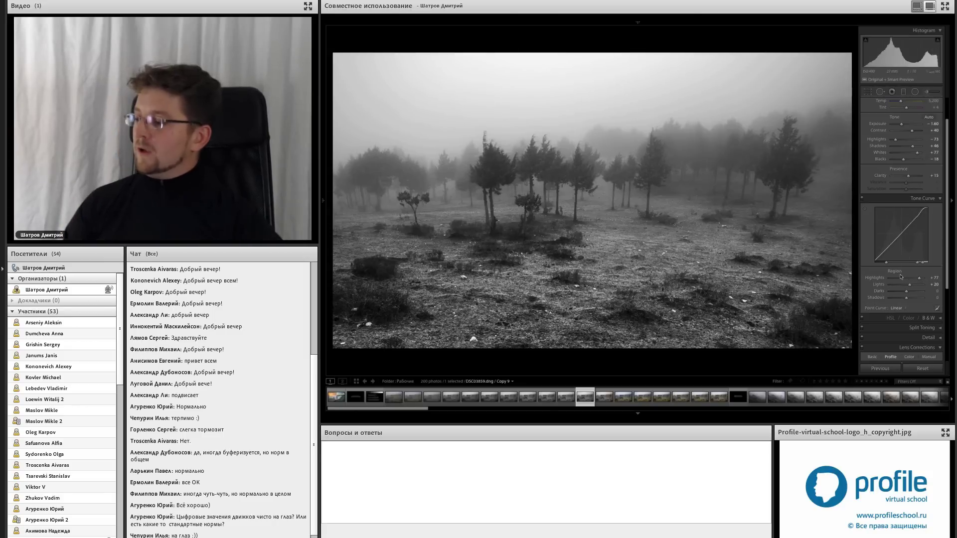
pyautogui.moveTo(919, 278)
pyautogui.mouseDown()
pyautogui.moveTo(892, 279)
pyautogui.moveTo(916, 278)
pyautogui.mouseUp()
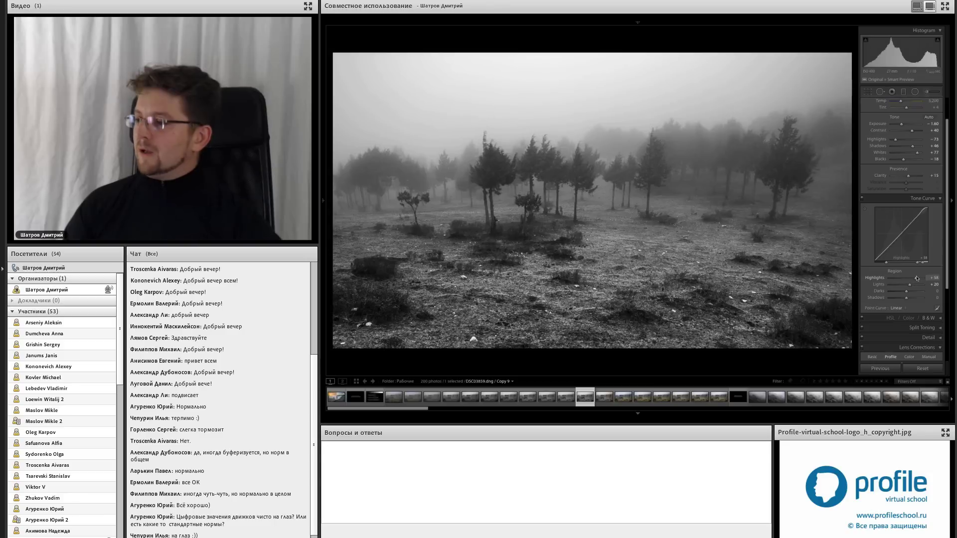
pyautogui.moveTo(917, 278)
pyautogui.mouseDown()
pyautogui.moveTo(880, 278)
pyautogui.moveTo(916, 278)
pyautogui.mouseUp()
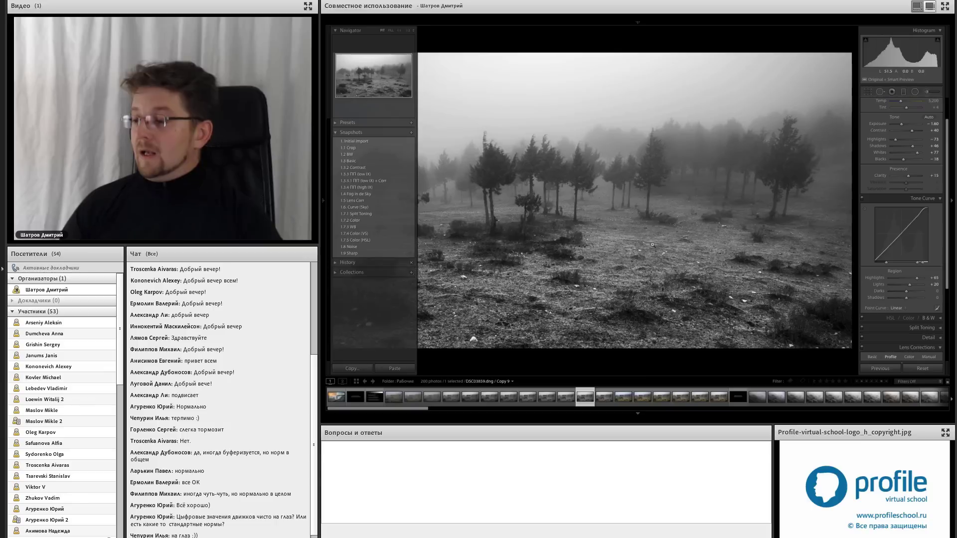
# Collapse the left snapshots panel and scroll the right Develop panel toward Split Toning.
pyautogui.moveTo(944, 260); pyautogui.dragTo(937, 288)
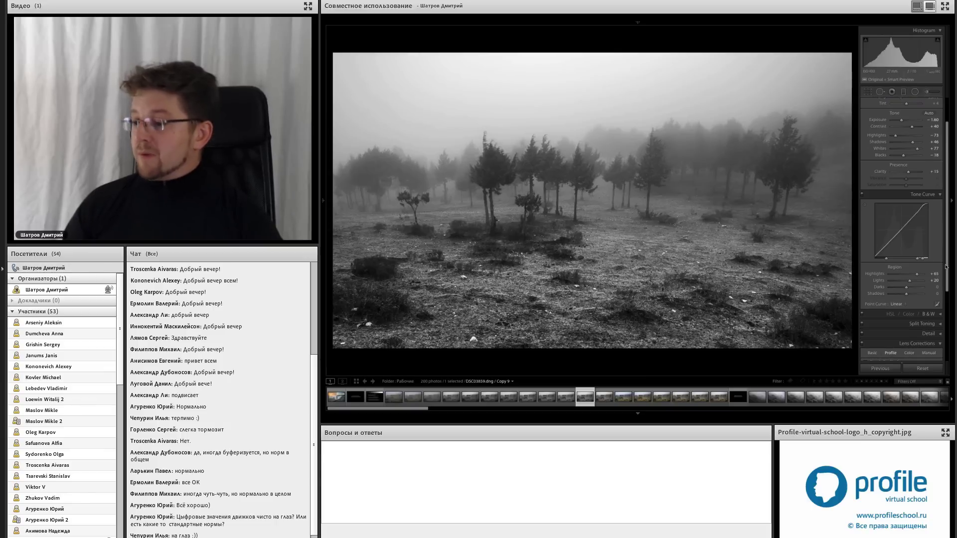
pyautogui.scroll(1, 937, 287)
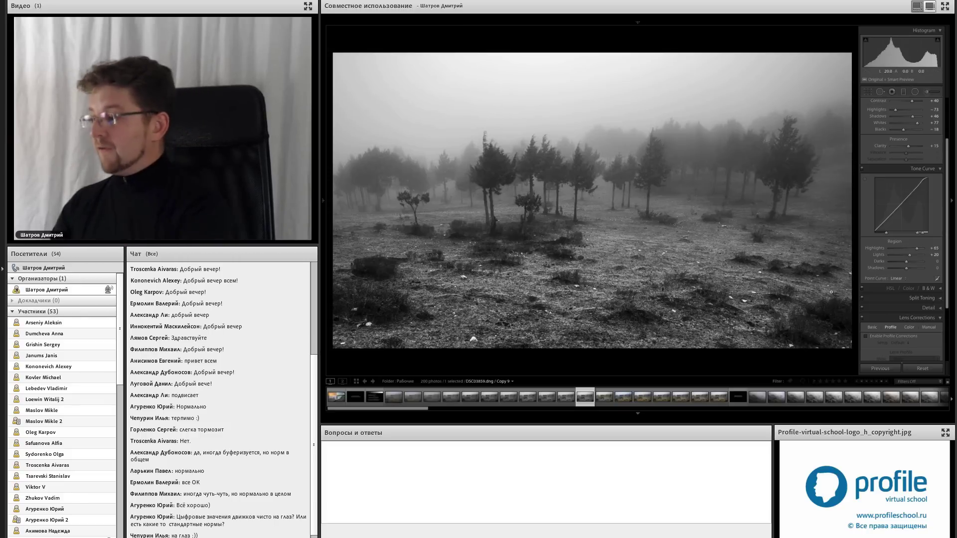
# Expand Split Toning, move to the sepia copy and inspect its Shadows Hue 45 / Saturation 15 tint.
pyautogui.click(940, 298)
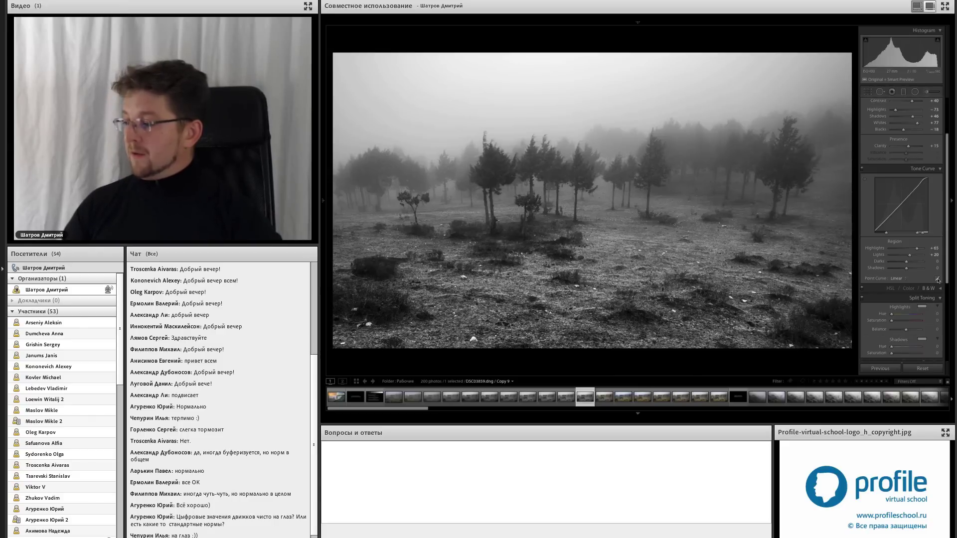
pyautogui.scroll(-3, 922, 276)
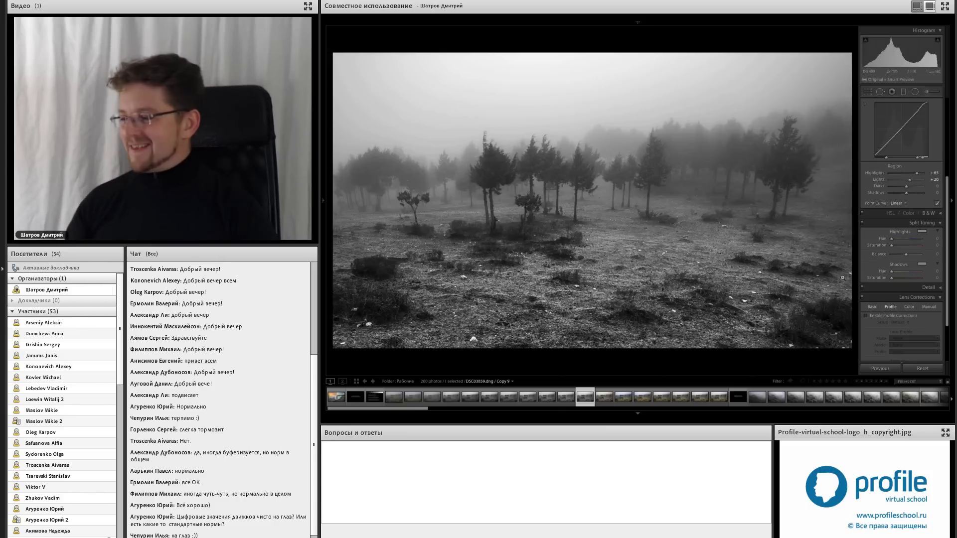
pyautogui.press('Right')
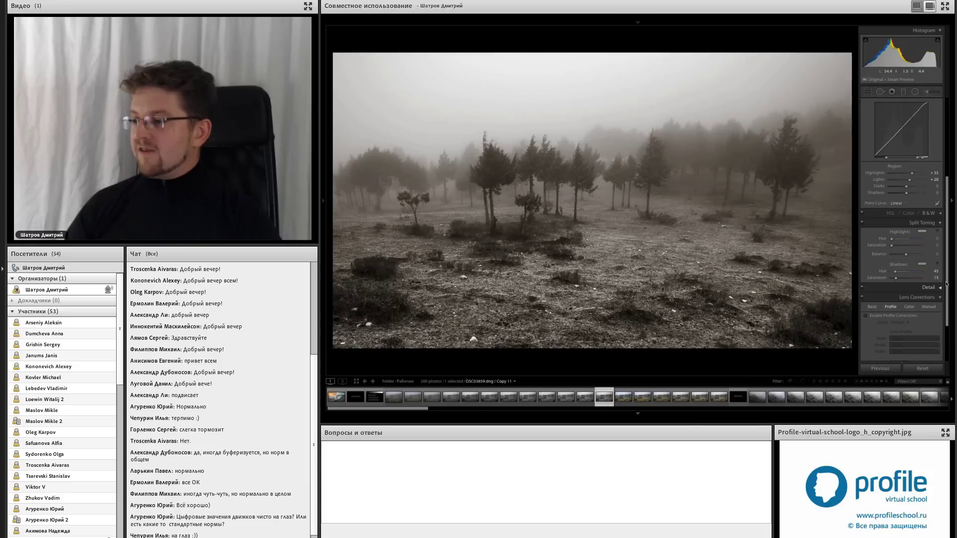
pyautogui.click(930, 271)
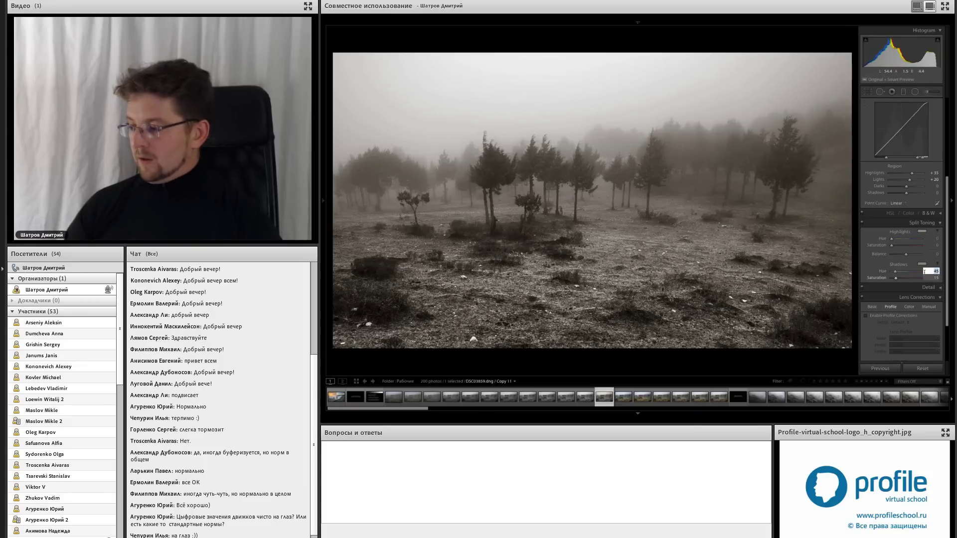
pyautogui.click(922, 263)
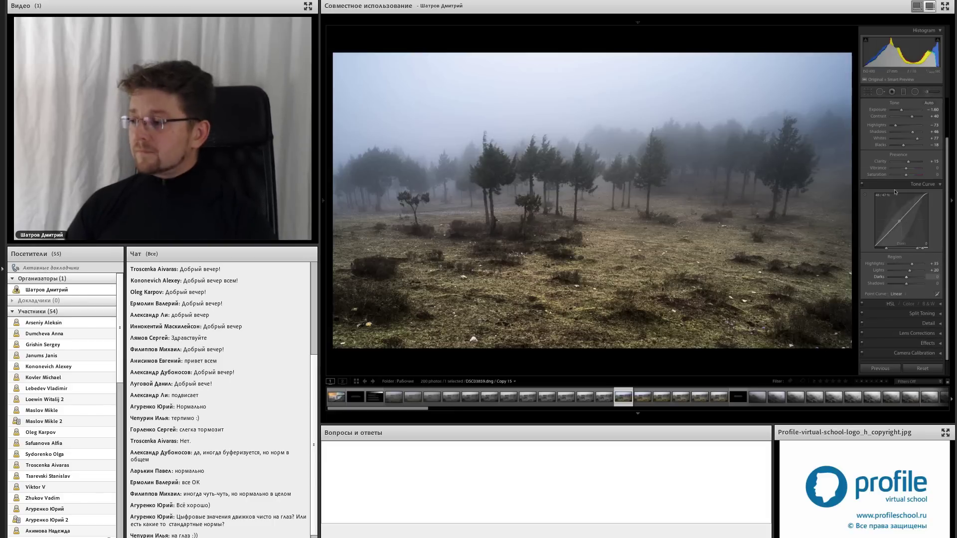
# Turn on Solo Mode for the right panels, leaving only the Basic panel expanded.
pyautogui.rightClick(880, 185)
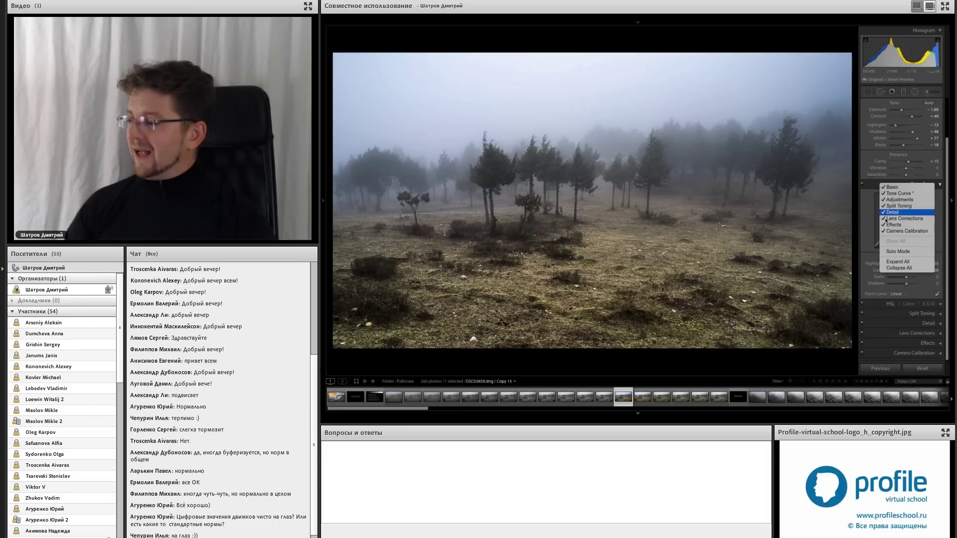
pyautogui.click(903, 252)
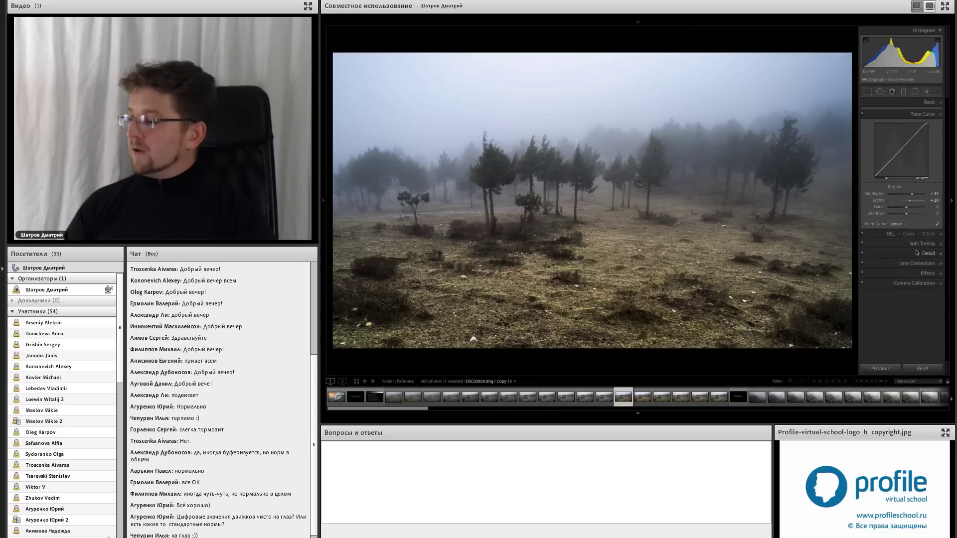
pyautogui.click(939, 232)
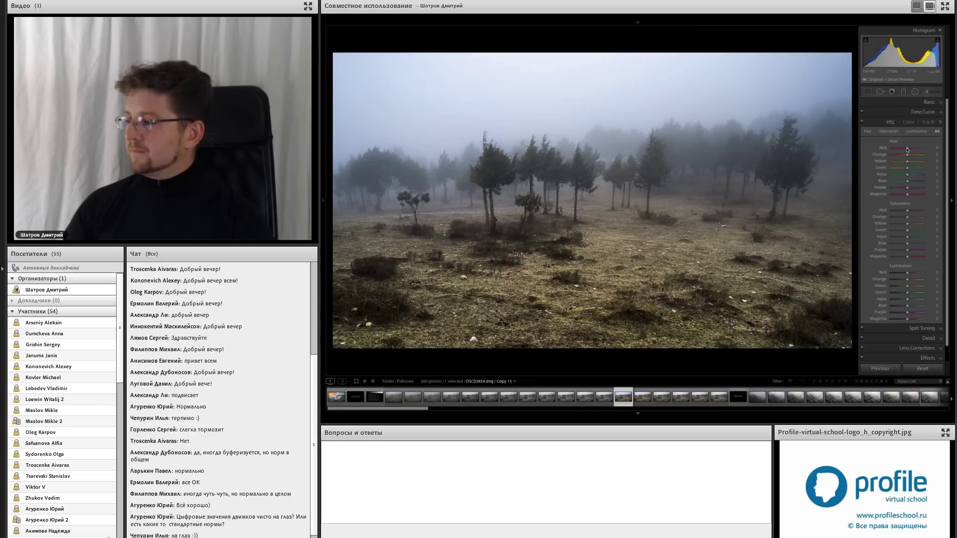
pyautogui.click(937, 121)
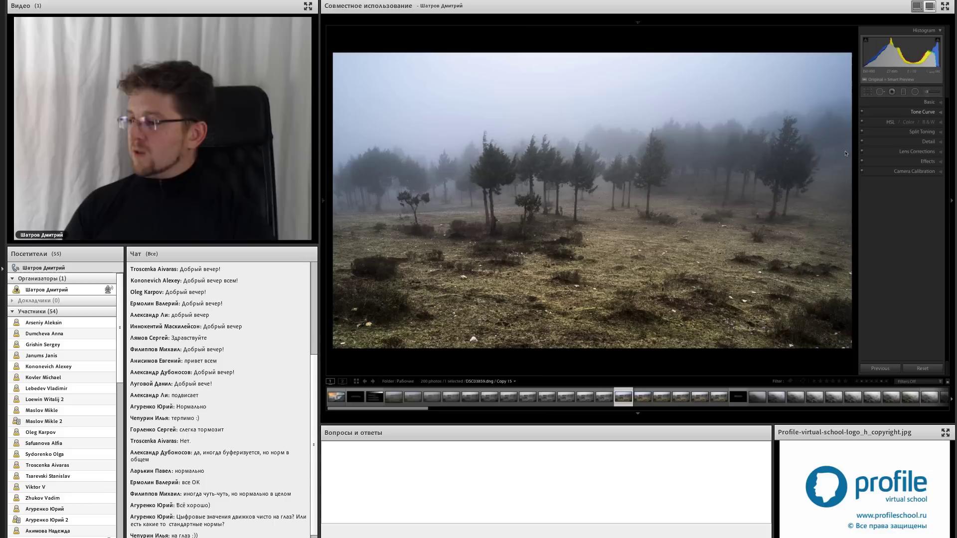
pyautogui.click(940, 102)
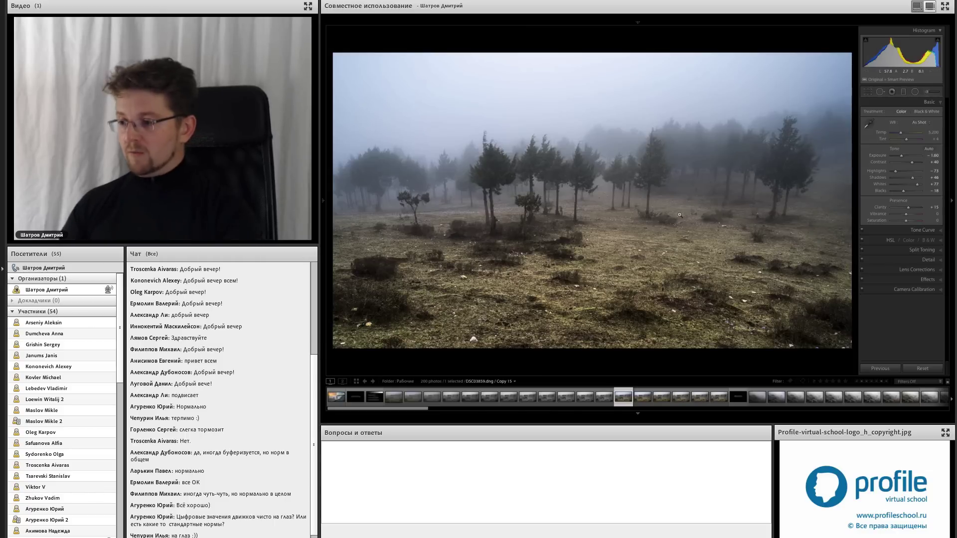
pyautogui.press('v')
pyautogui.press('v')
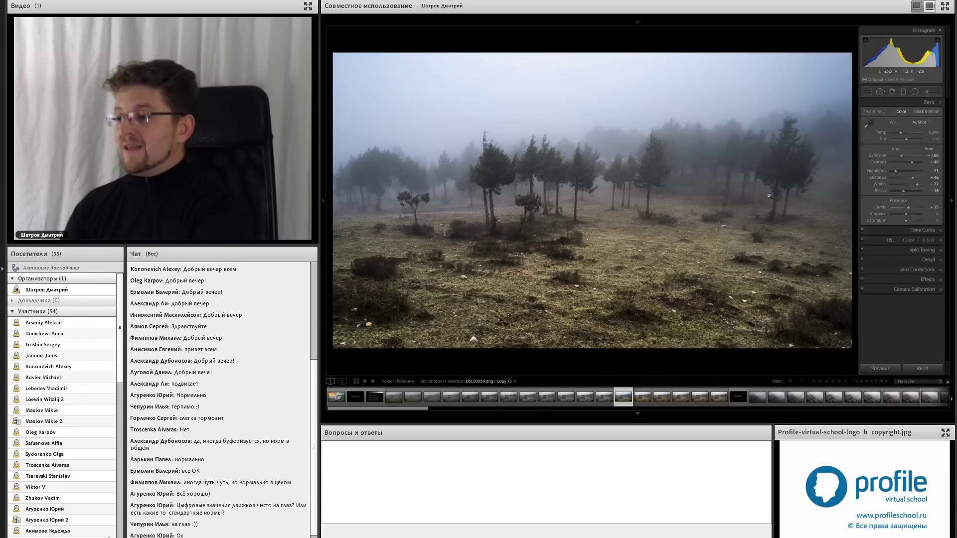
# Step through the filmstrip to select DSC03859.dng / Copy 14.
pyautogui.press('Right')
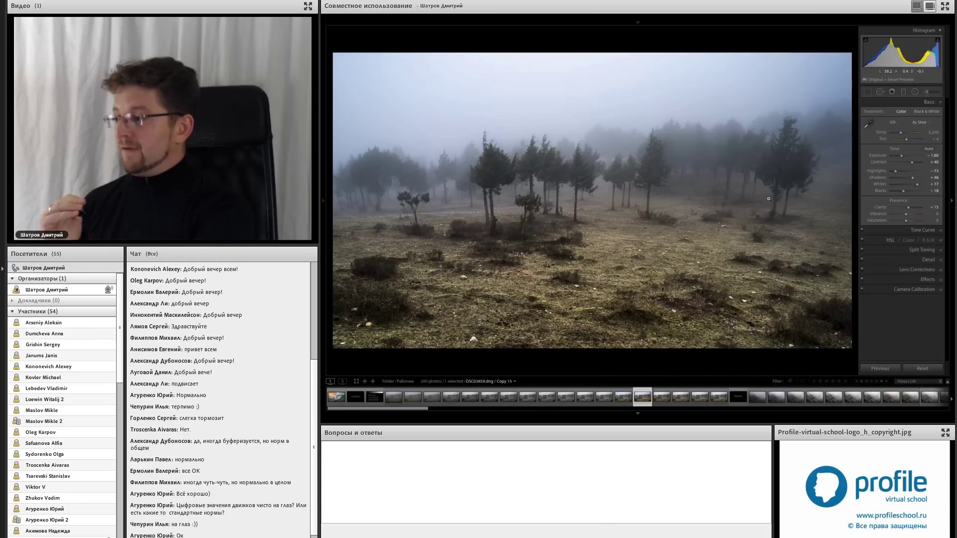
pyautogui.press('Left')
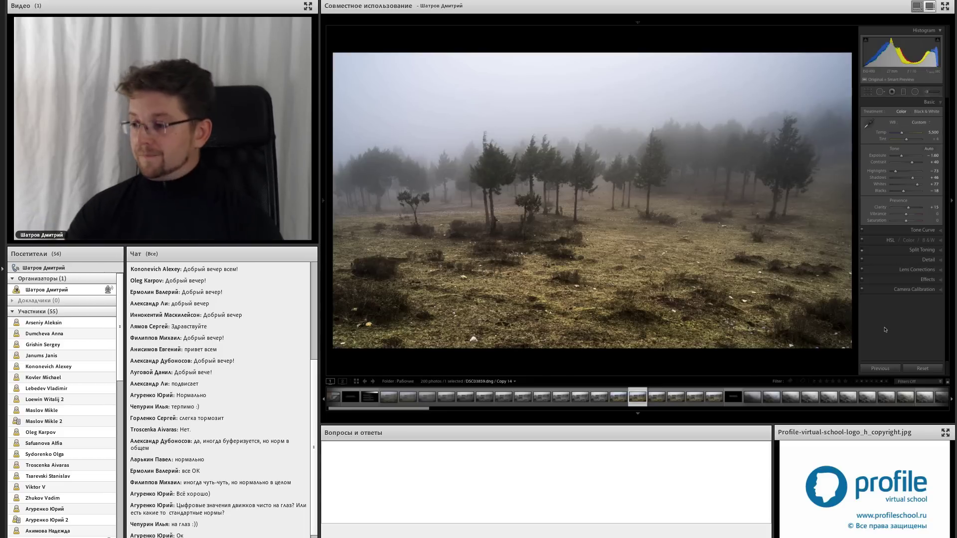
# Select Copy 13, show Snapshots, and copy '1. Initial import' settings to Before.
pyautogui.press('Right')
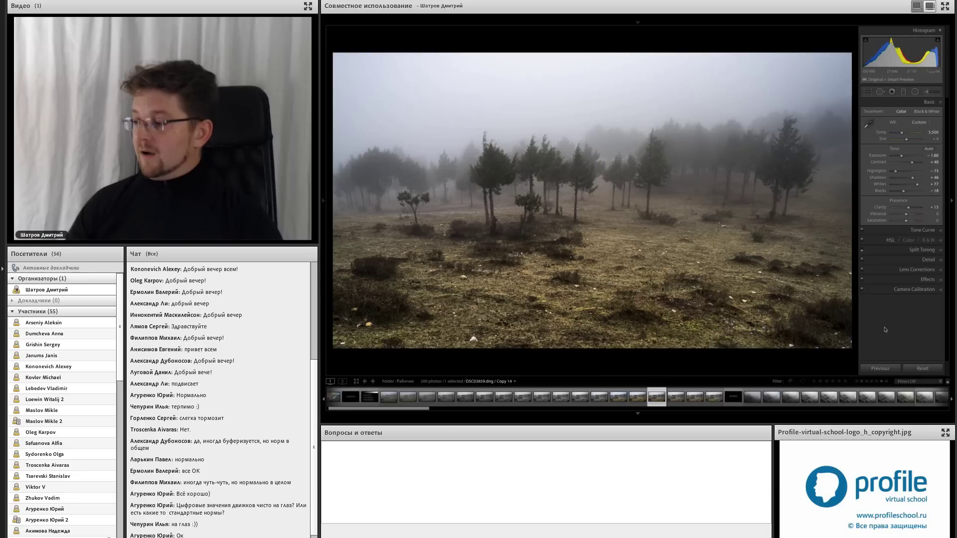
pyautogui.press('Left')
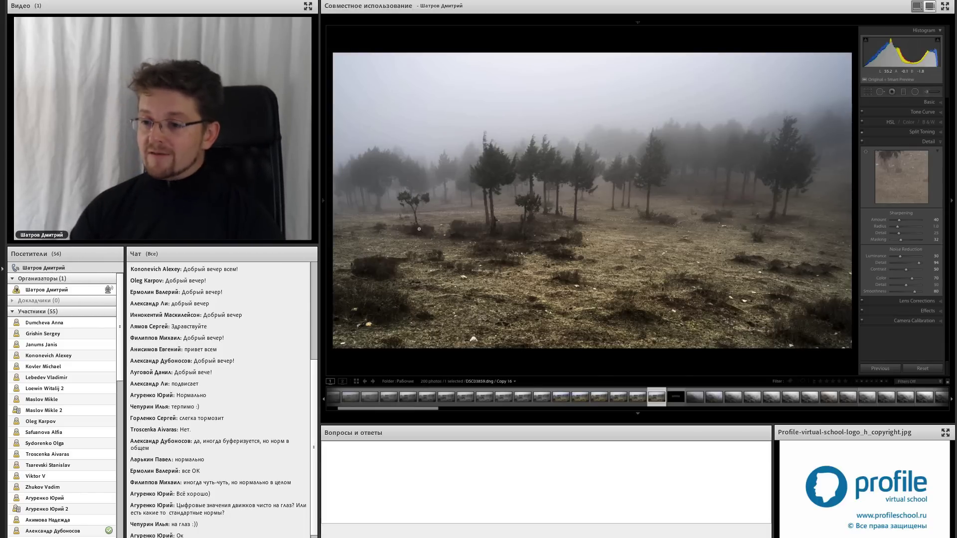
pyautogui.click(321, 197)
pyautogui.rightClick(375, 141)
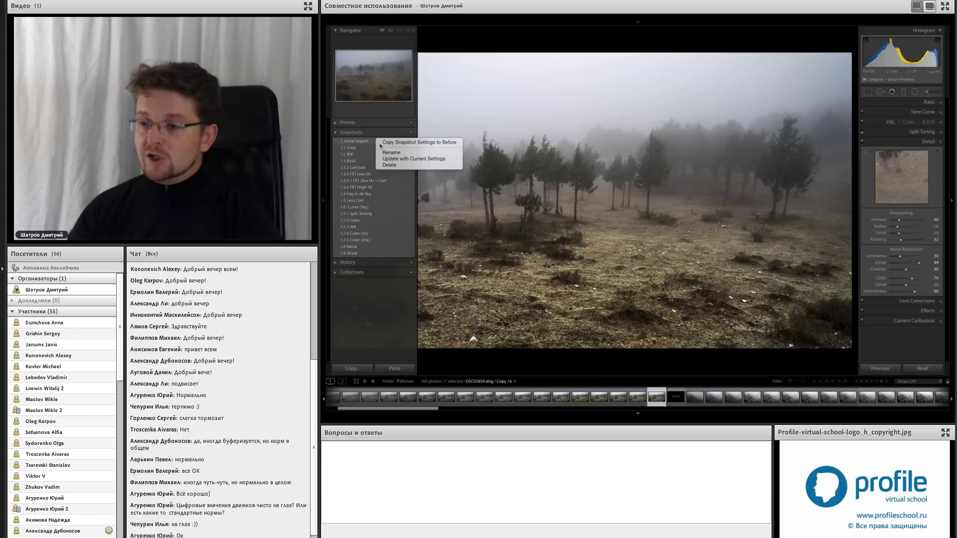
pyautogui.click(406, 143)
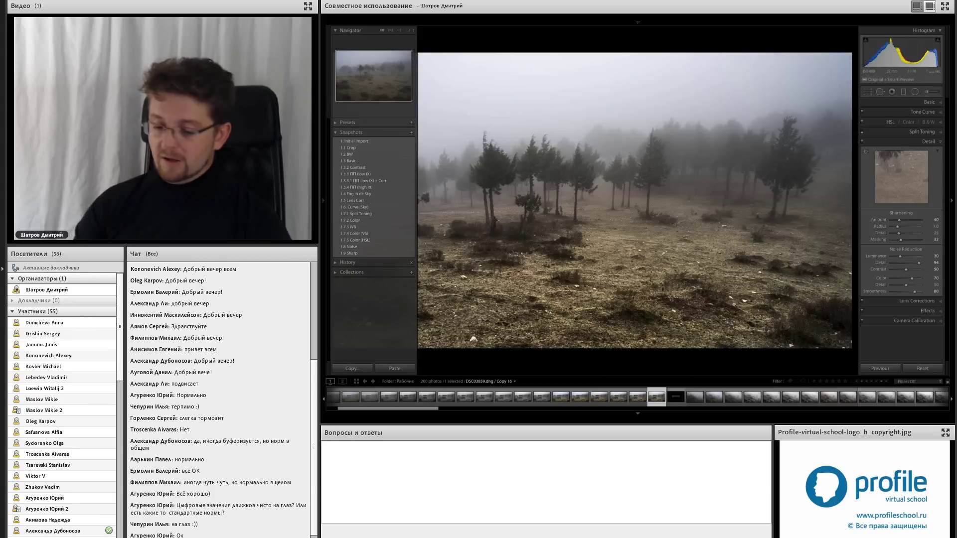
# Compare the Before view with the edit, hiding all panels so the edited photo fills the screen.
pyautogui.press('\\')
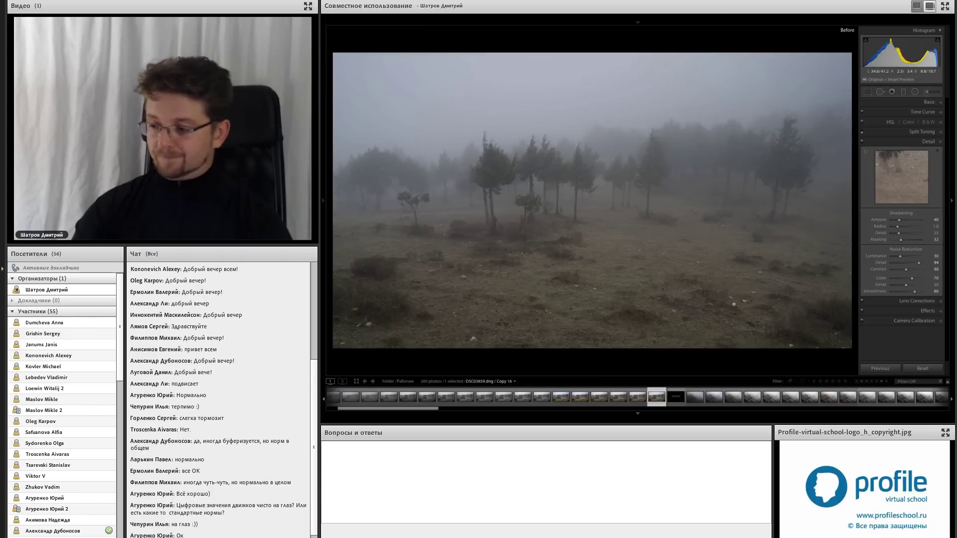
pyautogui.hotkey('shift', 'Tab')
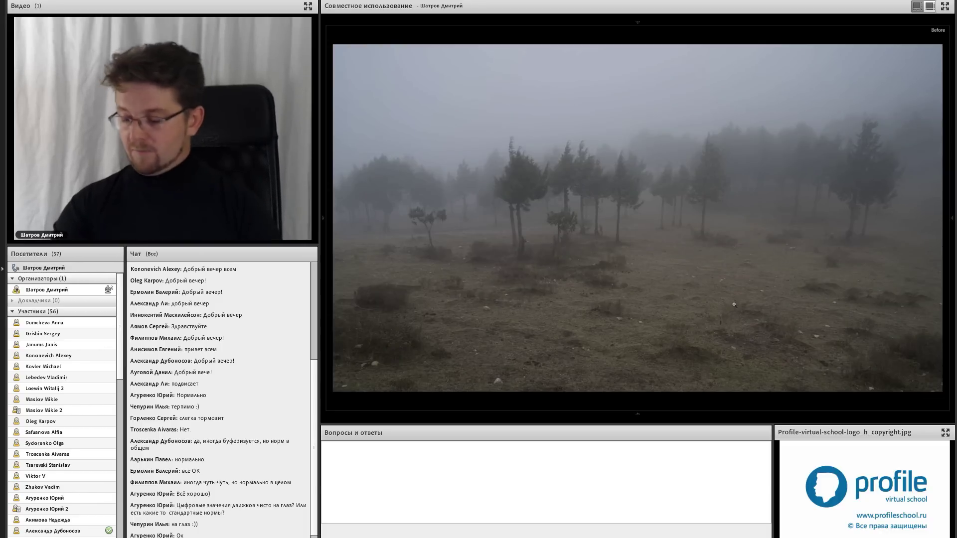
pyautogui.press('\\')
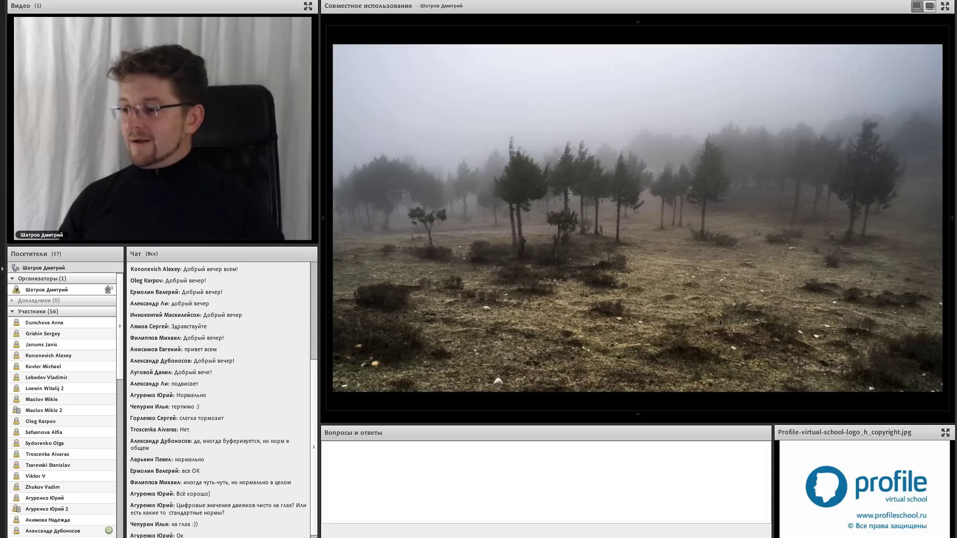
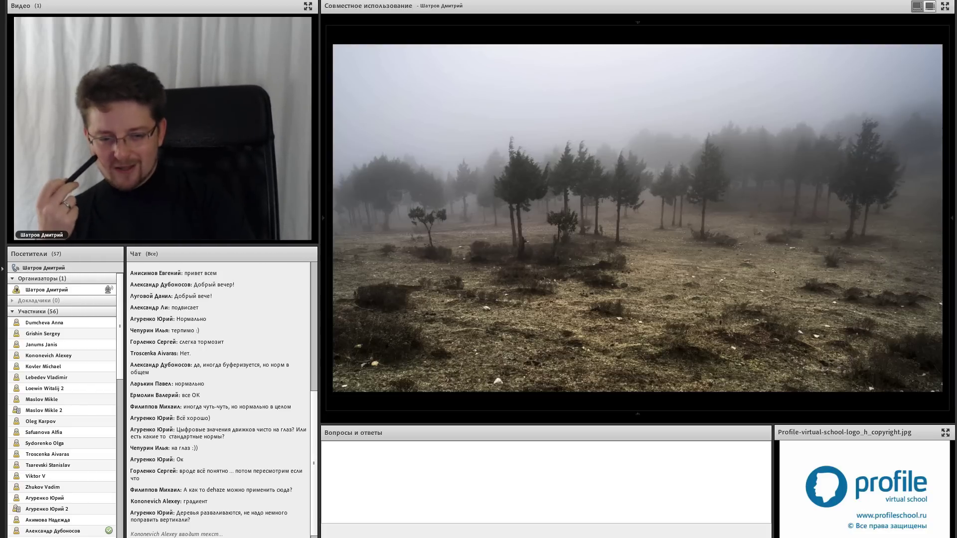
# Leave the full-screen preview and expand the Effects panel to reveal Dehaze.
pyautogui.press('Right')
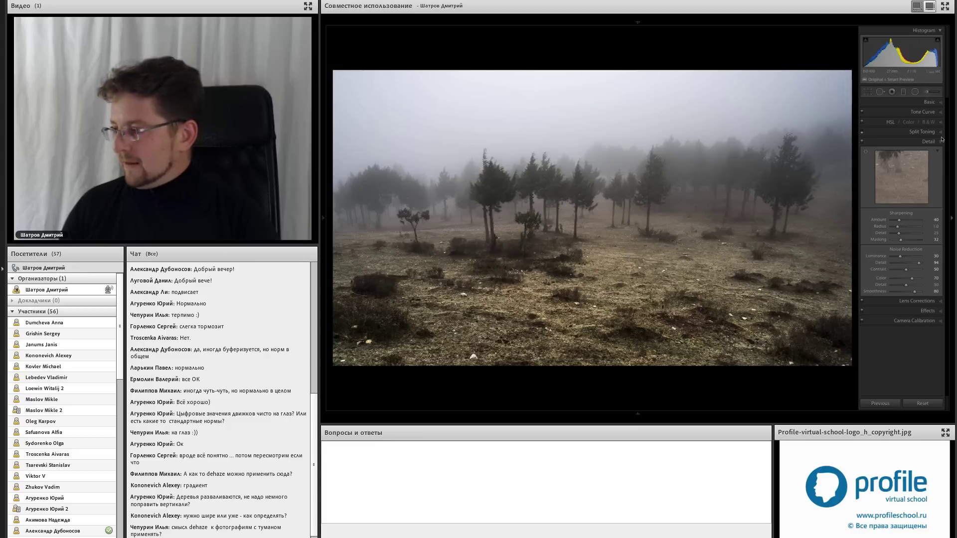
pyautogui.click(929, 311)
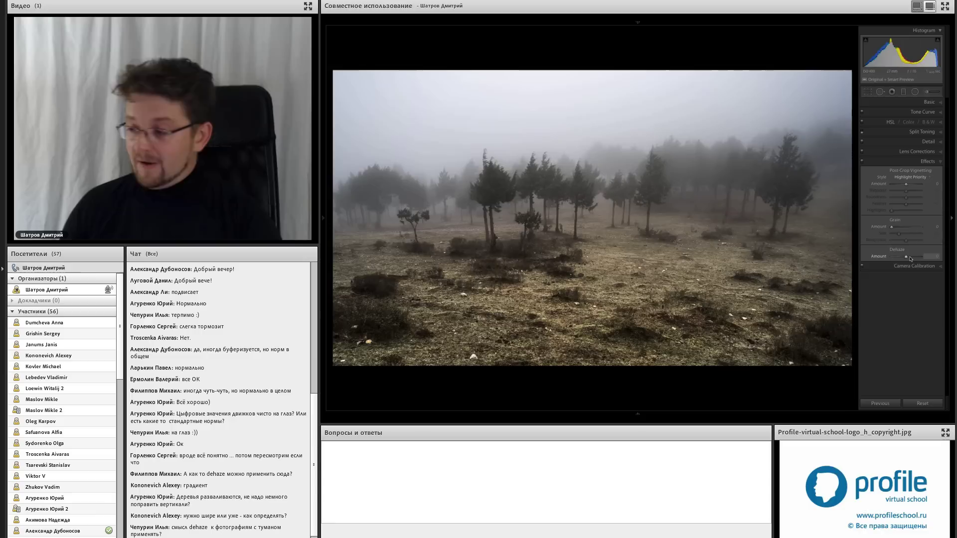
# Show the filmstrip, make a virtual copy of the foggy photo, and reset its Dehaze to 0.
pyautogui.click(638, 414)
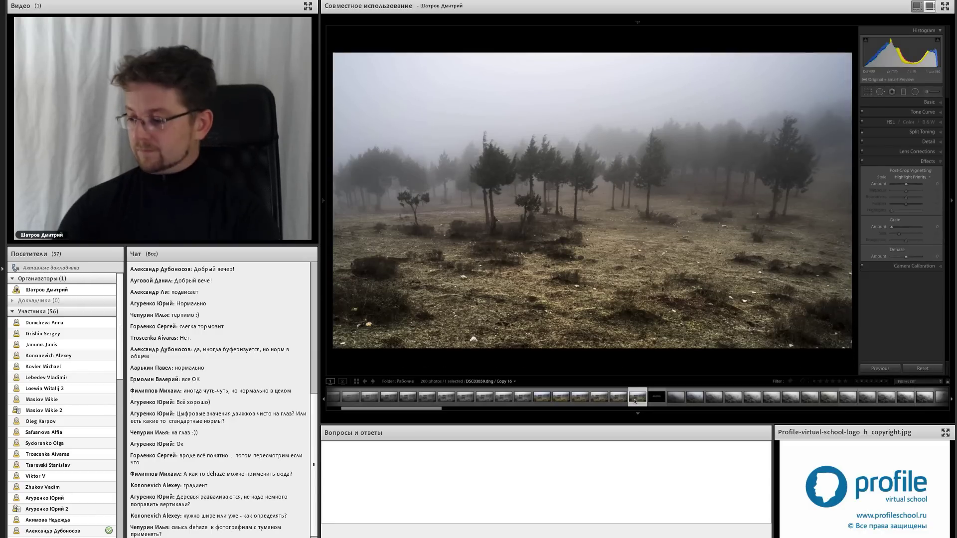
pyautogui.hotkey('ctrl', "'")
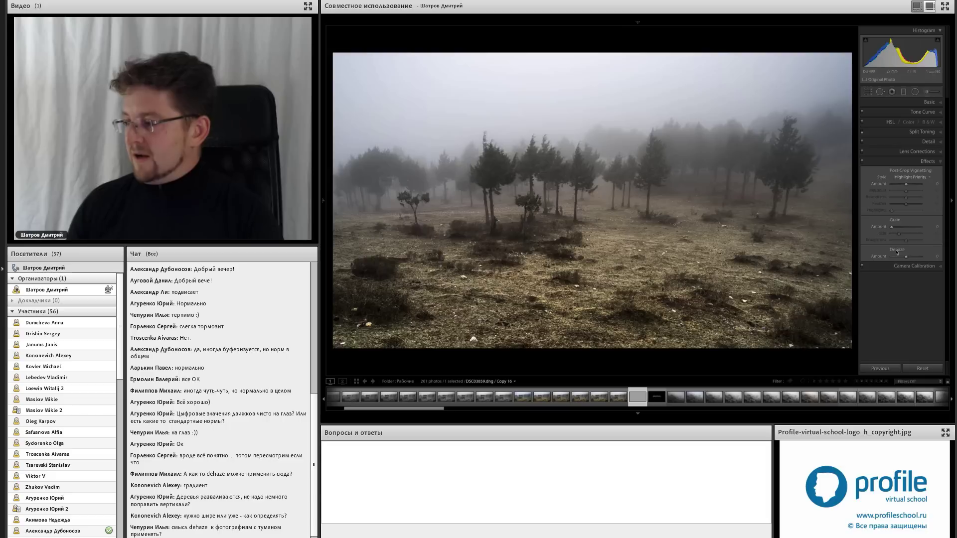
pyautogui.moveTo(907, 256); pyautogui.dragTo(884, 257)
pyautogui.doubleClick(878, 257)
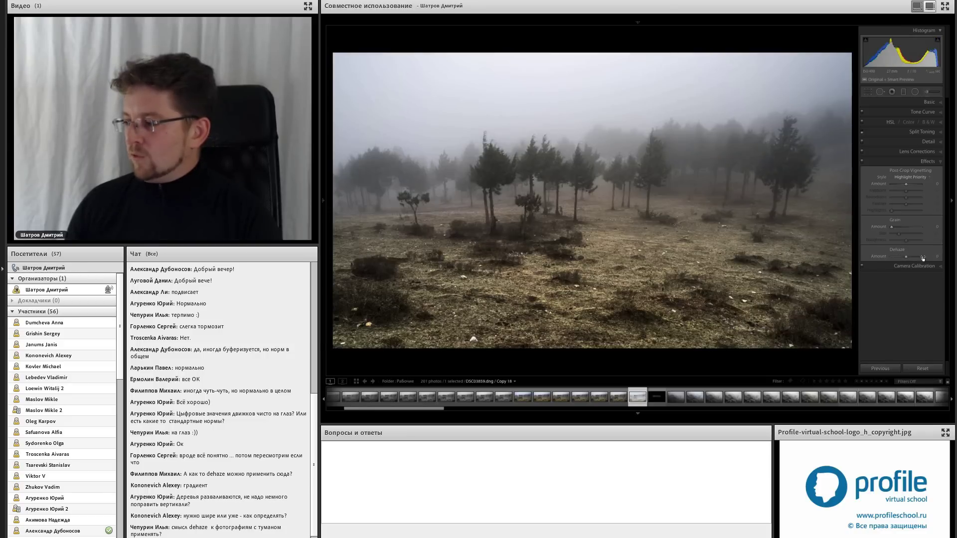
# Lower the Dehaze amount step by step in its numeric field and commit it.
pyautogui.click(930, 254)
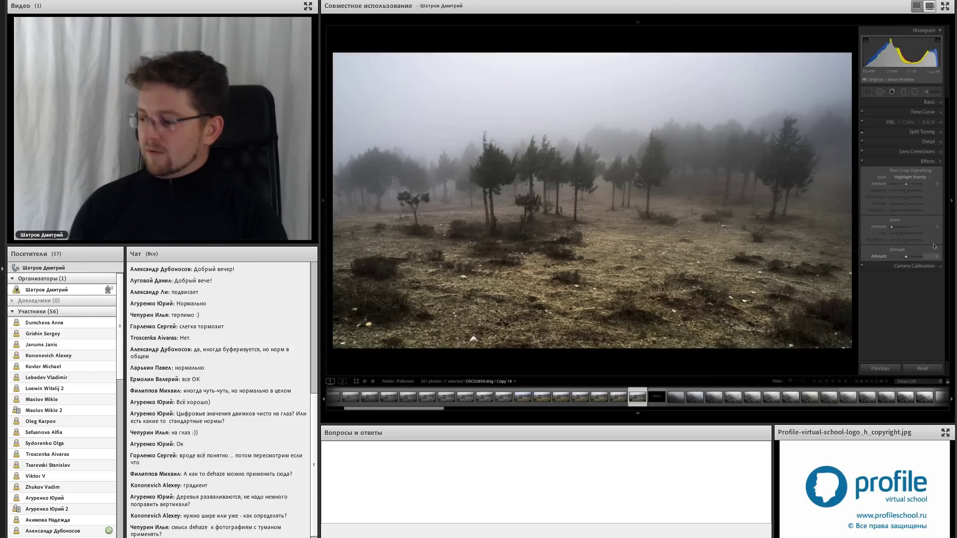
pyautogui.press('Down')
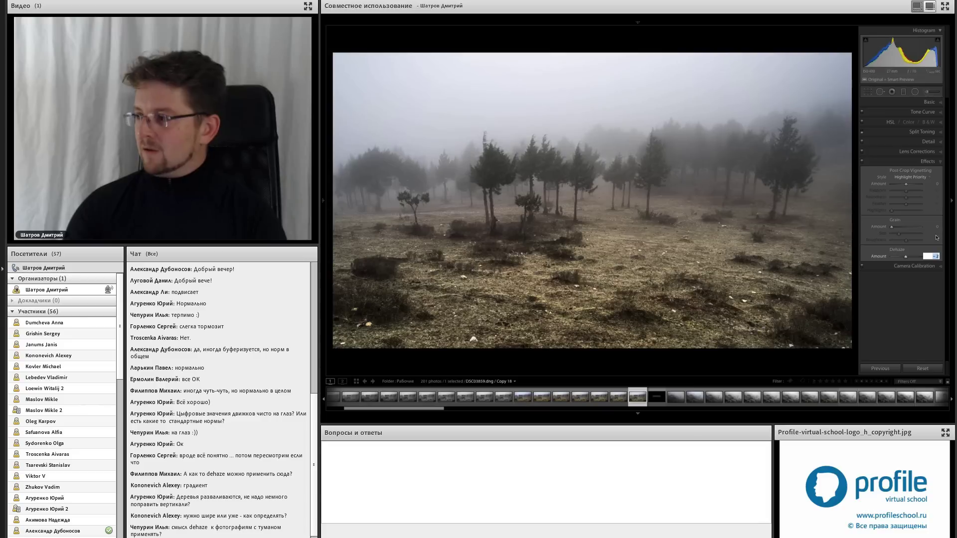
pyautogui.press('Down')
pyautogui.press('Down')
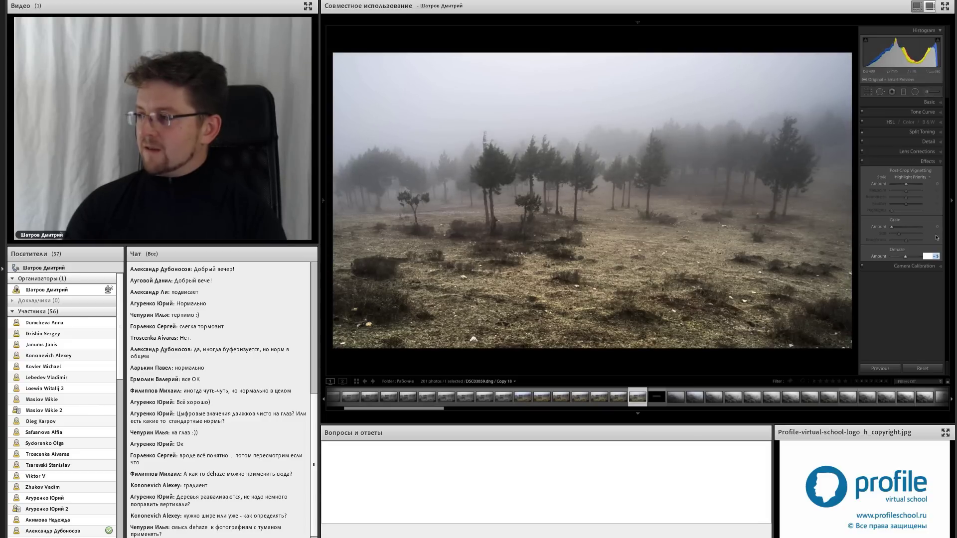
pyautogui.press('Down')
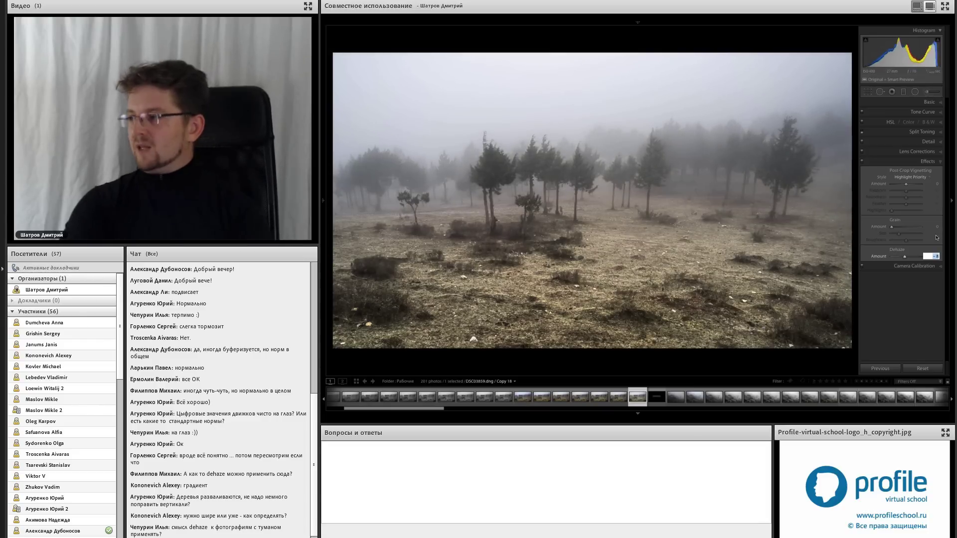
pyautogui.press('Down')
pyautogui.press('Down')
pyautogui.press('Down')
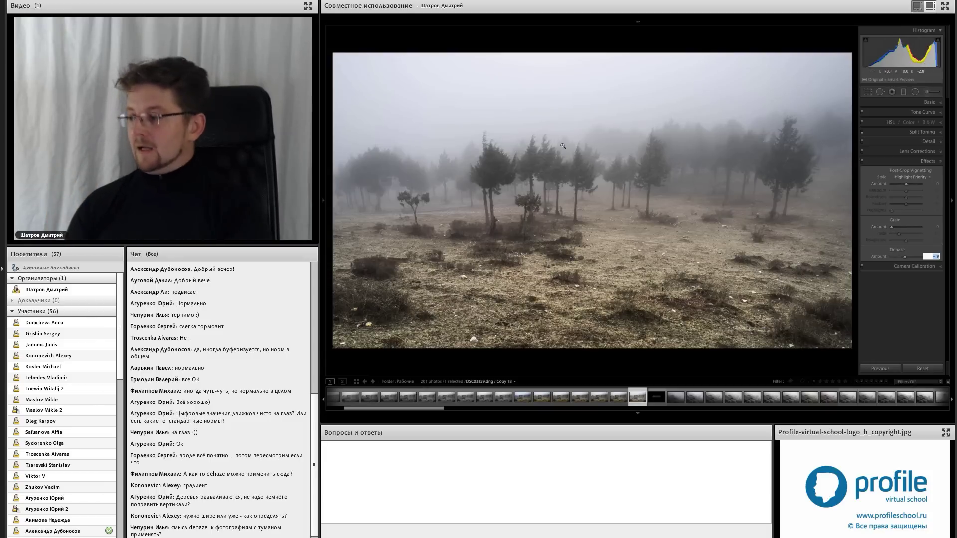
pyautogui.press('Tab')
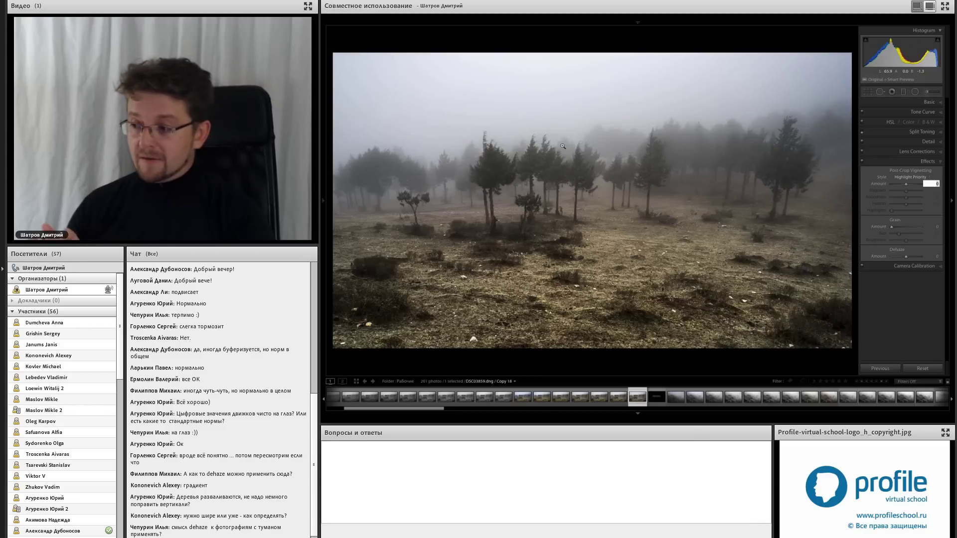
# Raise Dehaze to +25, then compare it against the earlier look.
pyautogui.click(936, 255)
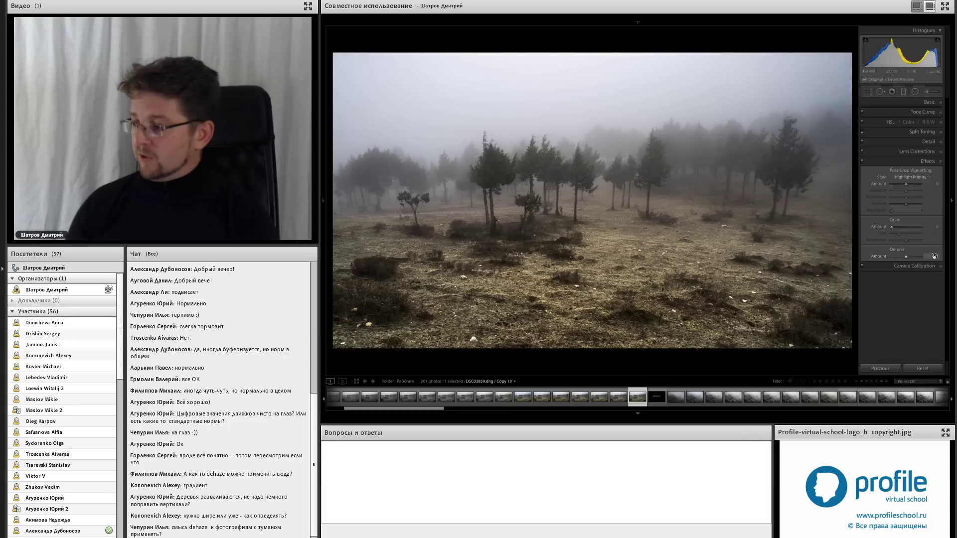
pyautogui.press('Up')
pyautogui.press('Up')
pyautogui.press('Up')
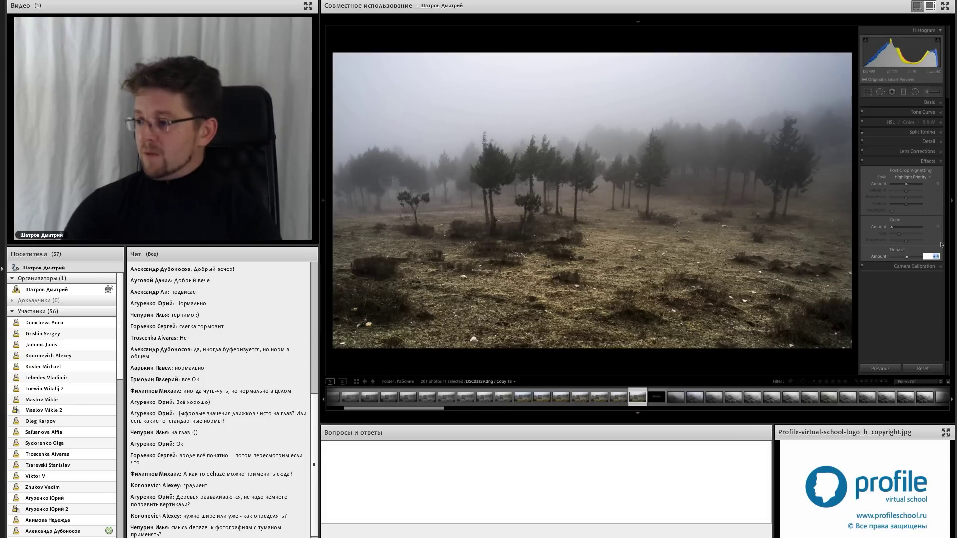
pyautogui.press('Up')
pyautogui.press('Up')
pyautogui.press('Up')
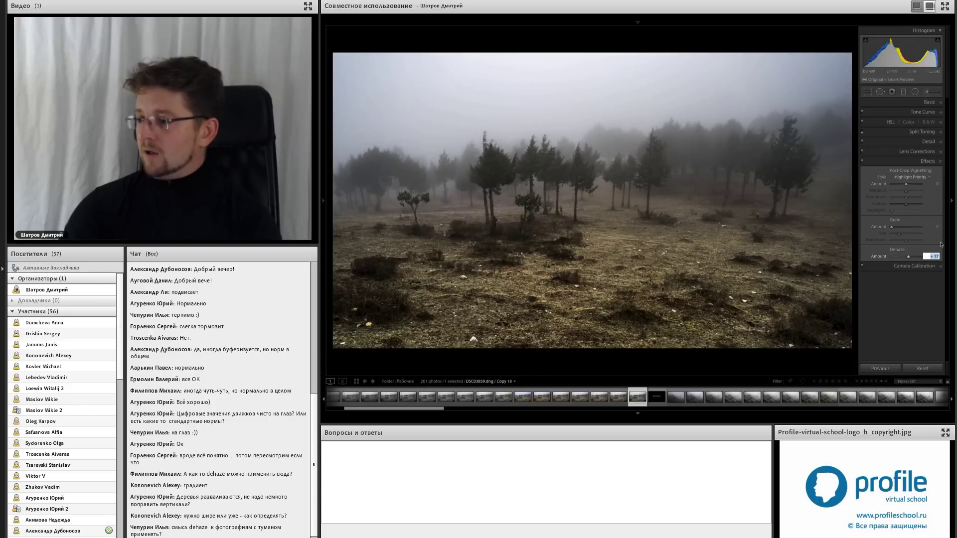
pyautogui.press('Up')
pyautogui.press('Up')
pyautogui.press('Up')
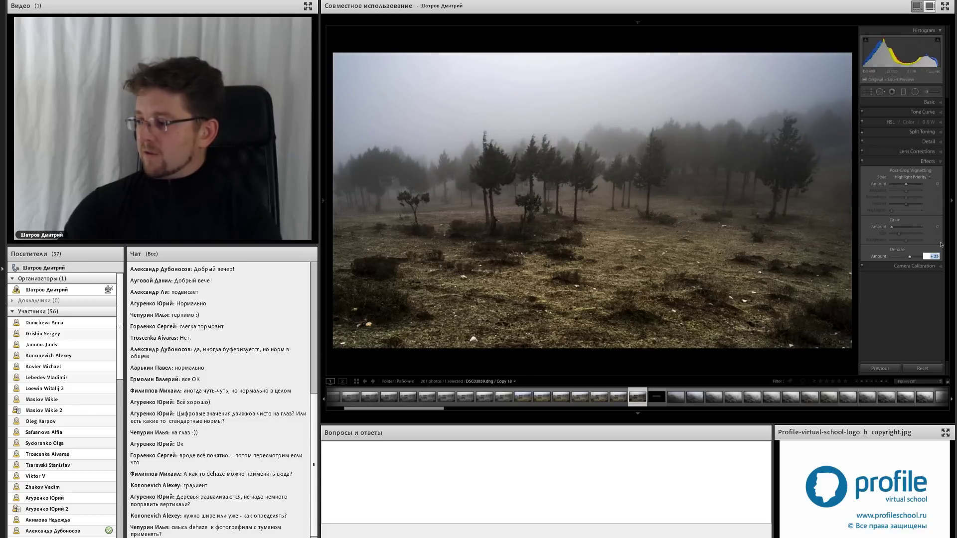
pyautogui.press('Return')
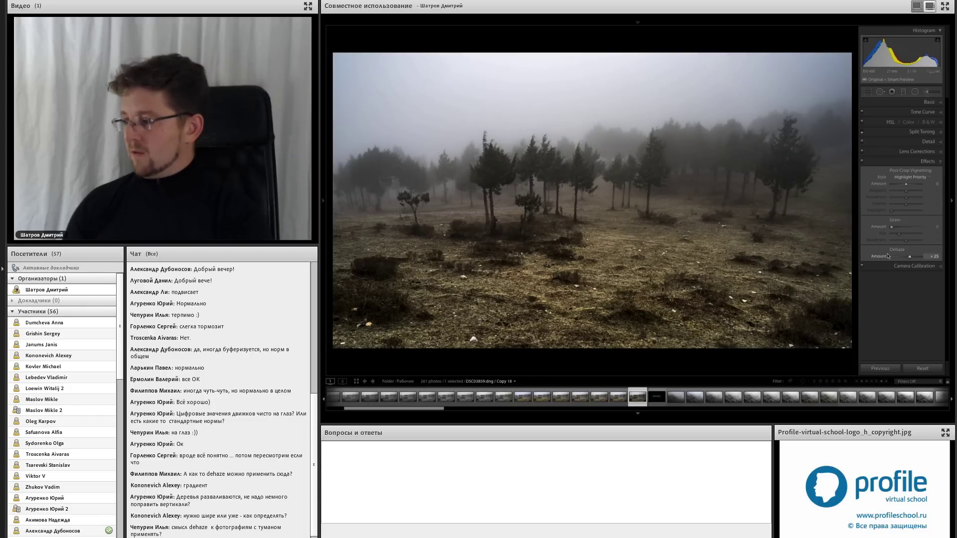
pyautogui.hotkey('ctrl', 'shift', 'r')
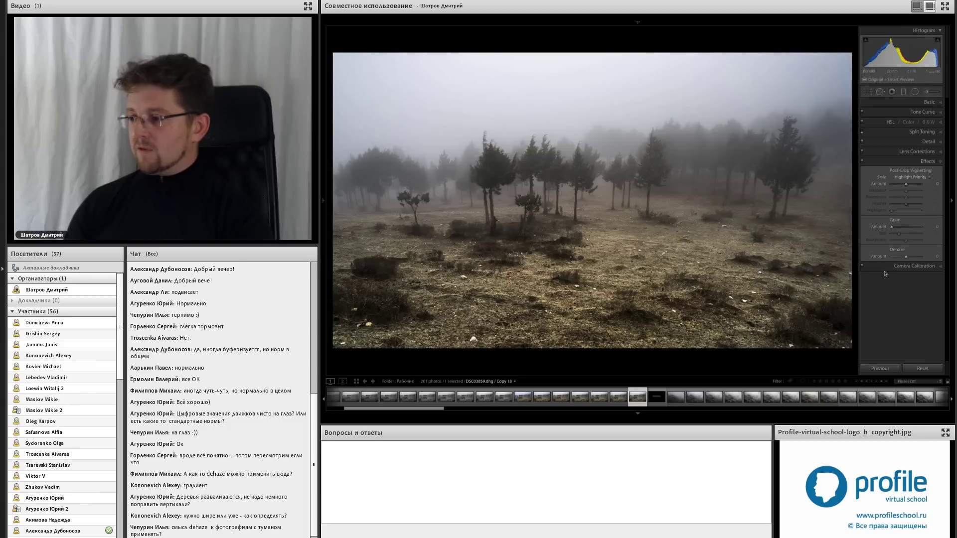
pyautogui.hotkey('ctrl', 'z')
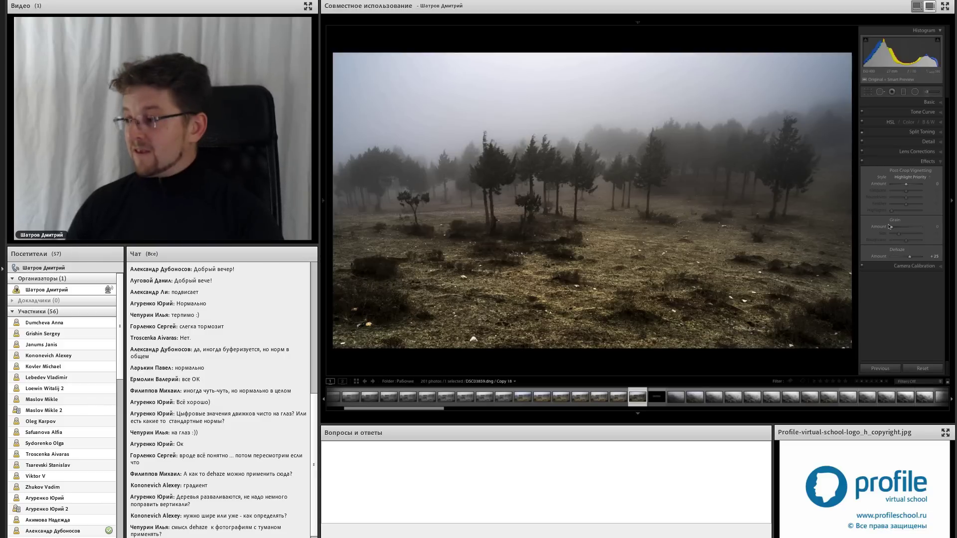
# Reset Dehaze to 0, try a -49 post-crop vignette, then reset the vignette to 0.
pyautogui.doubleClick(893, 249)
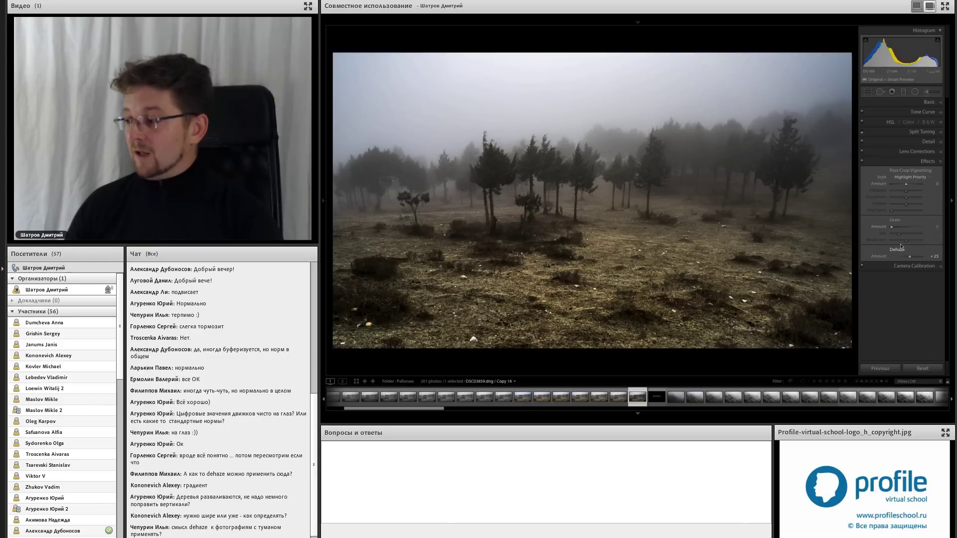
pyautogui.moveTo(907, 184); pyautogui.dragTo(898, 185)
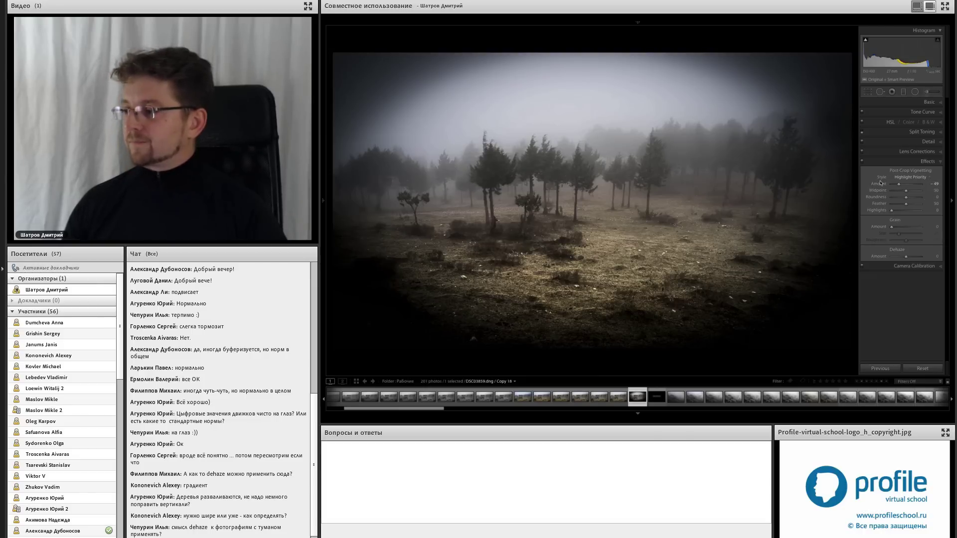
pyautogui.doubleClick(879, 184)
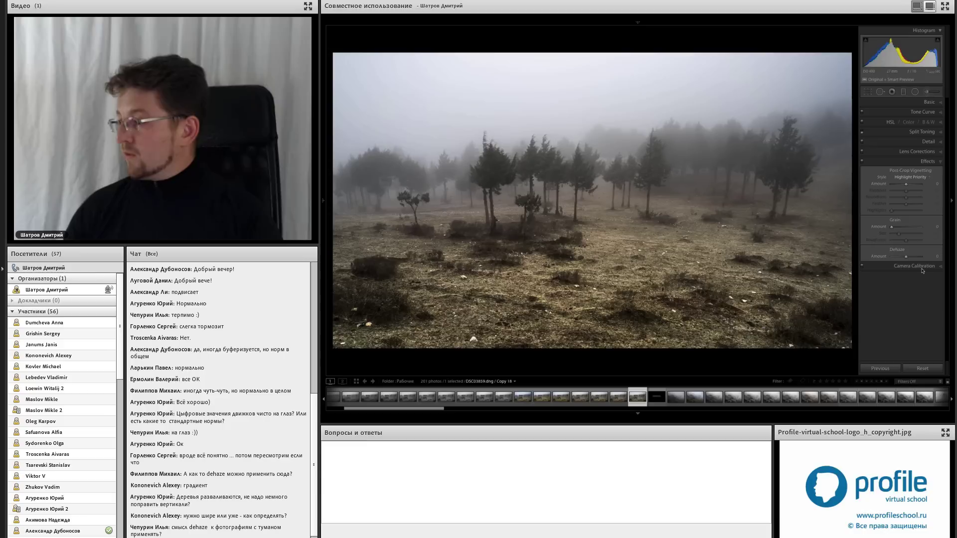
# In Lens Corrections Manual, raise Vertical through +5 and +17 to +21, and enable Constrain Crop.
pyautogui.click(939, 152)
pyautogui.click(927, 161)
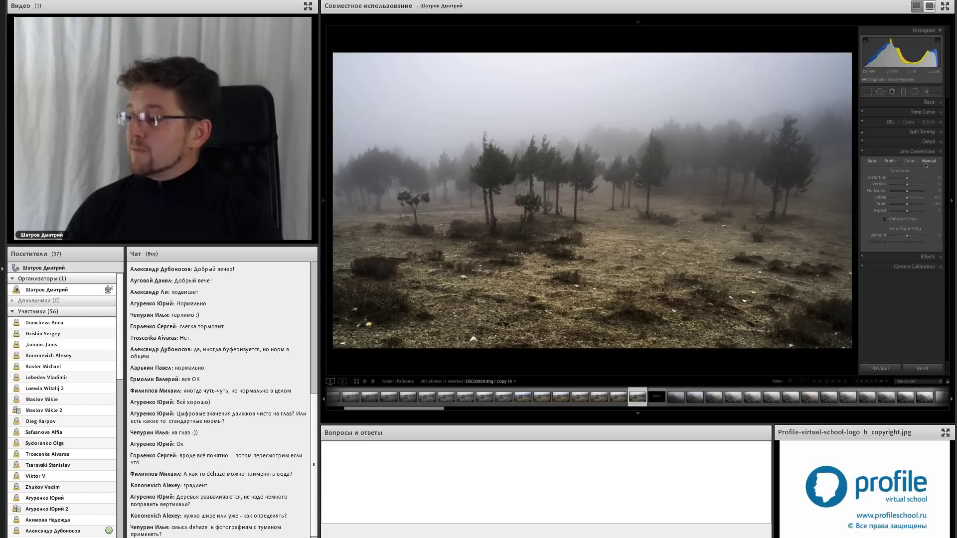
pyautogui.click(940, 184)
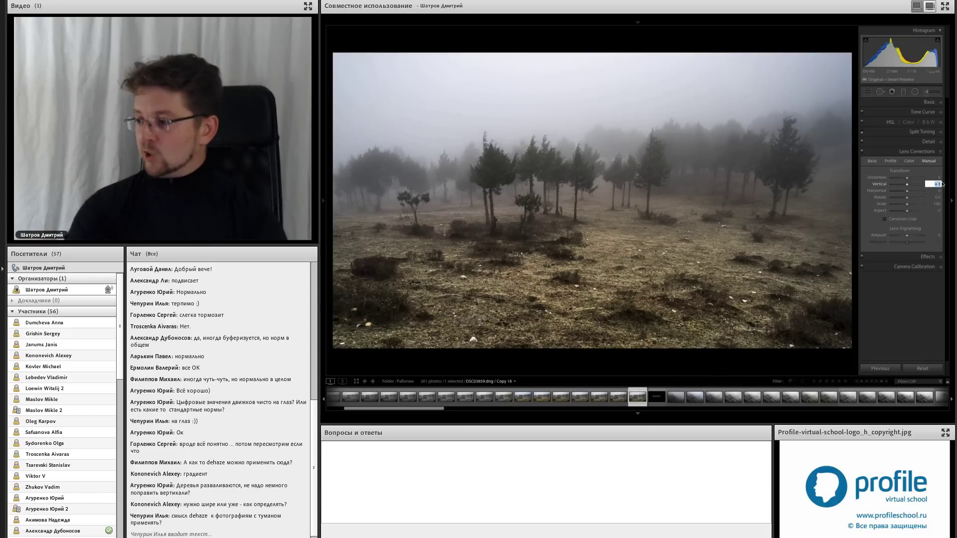
pyautogui.write('5')
pyautogui.press('Return')
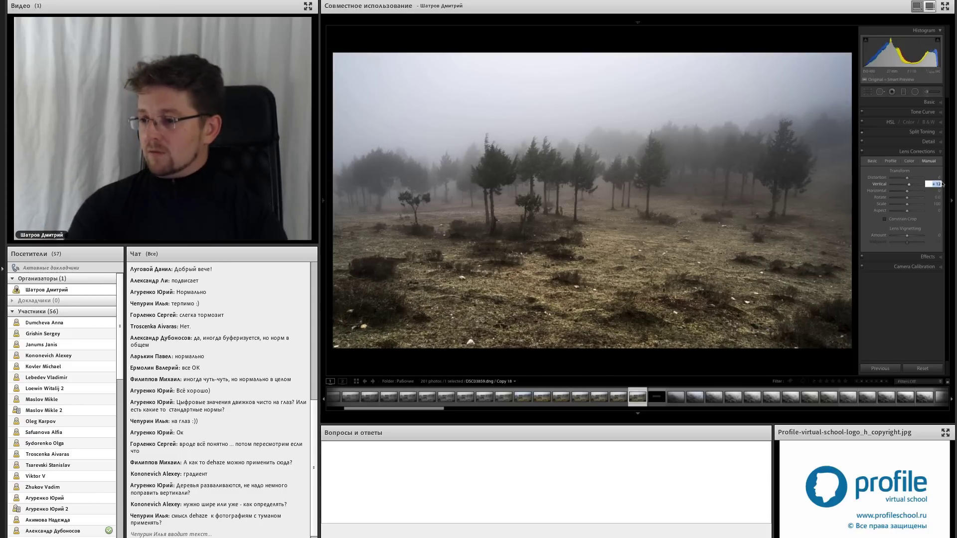
pyautogui.write('17')
pyautogui.press('Return')
pyautogui.write('21')
pyautogui.press('Return')
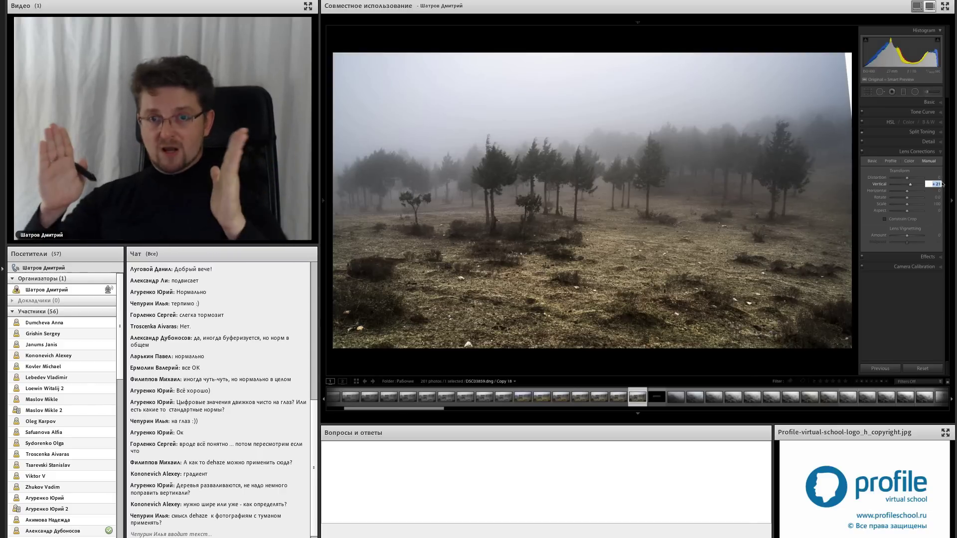
pyautogui.click(892, 220)
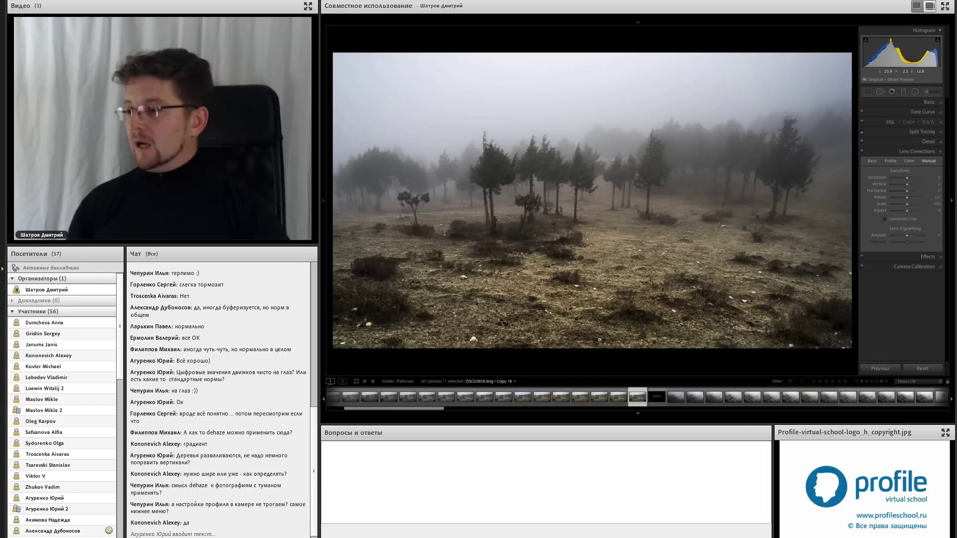
# Lay a tilted Clarity -50 graduated filter across the tree line, move it up and narrow it.
pyautogui.click(904, 92)
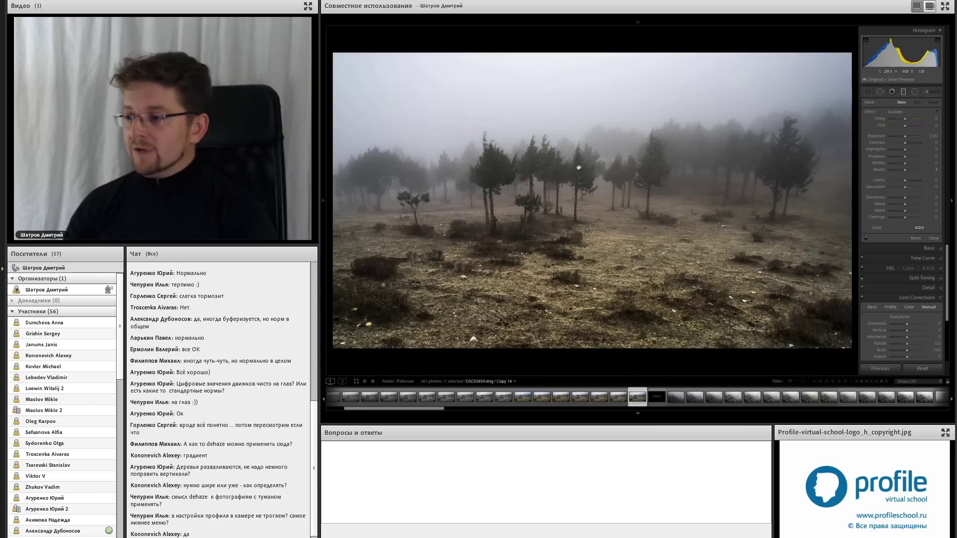
pyautogui.moveTo(579, 167); pyautogui.dragTo(660, 159)
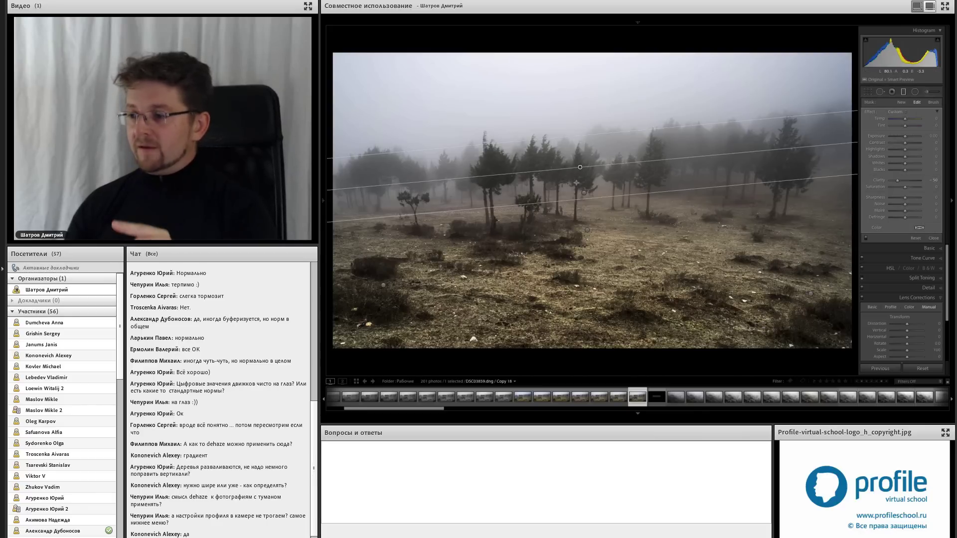
pyautogui.moveTo(582, 184)
pyautogui.mouseDown()
pyautogui.moveTo(581, 172)
pyautogui.moveTo(567, 233)
pyautogui.mouseUp()
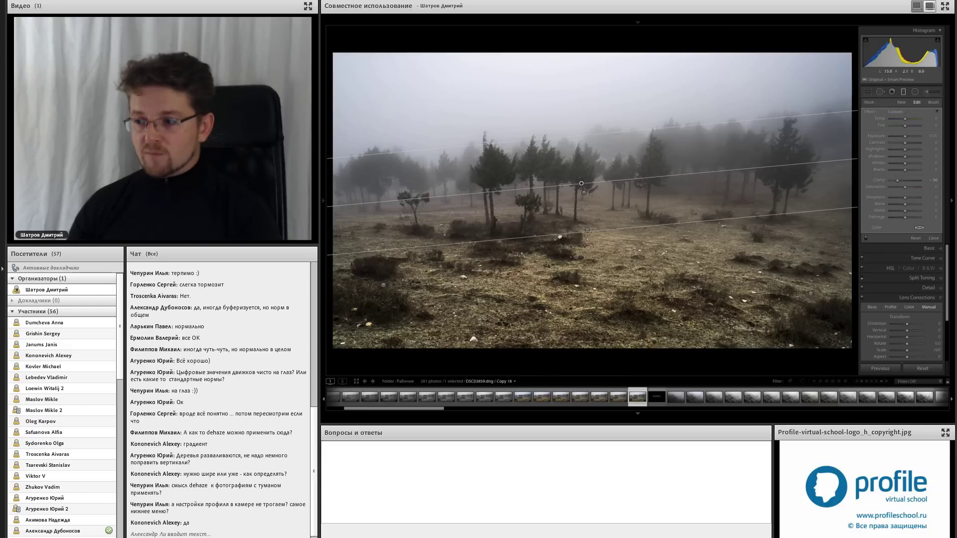
pyautogui.moveTo(572, 236)
pyautogui.mouseDown()
pyautogui.moveTo(559, 162)
pyautogui.moveTo(545, 222)
pyautogui.mouseUp()
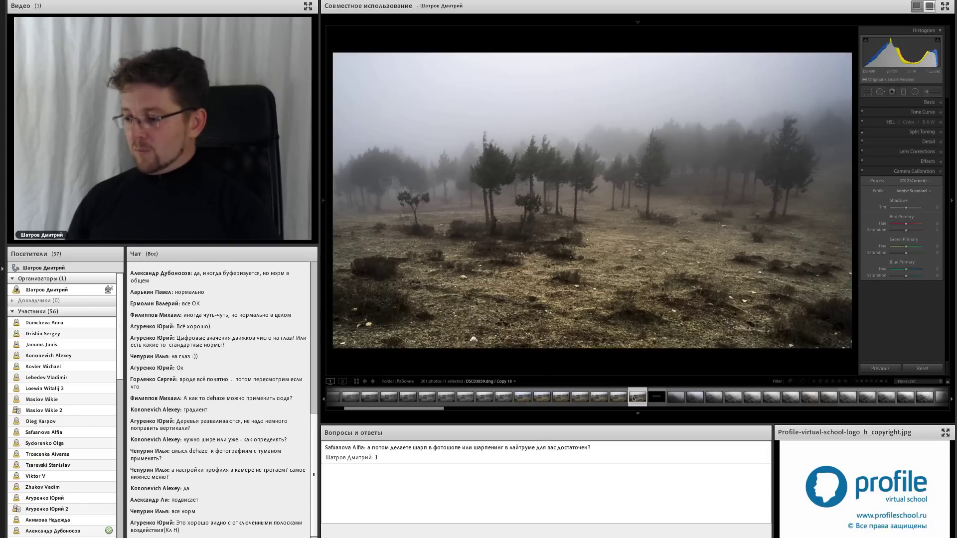
# Open Export for the photo and set the destination to the 'LR - Практика обработки' folder.
pyautogui.rightClick(634, 398)
pyautogui.moveTo(658, 379)
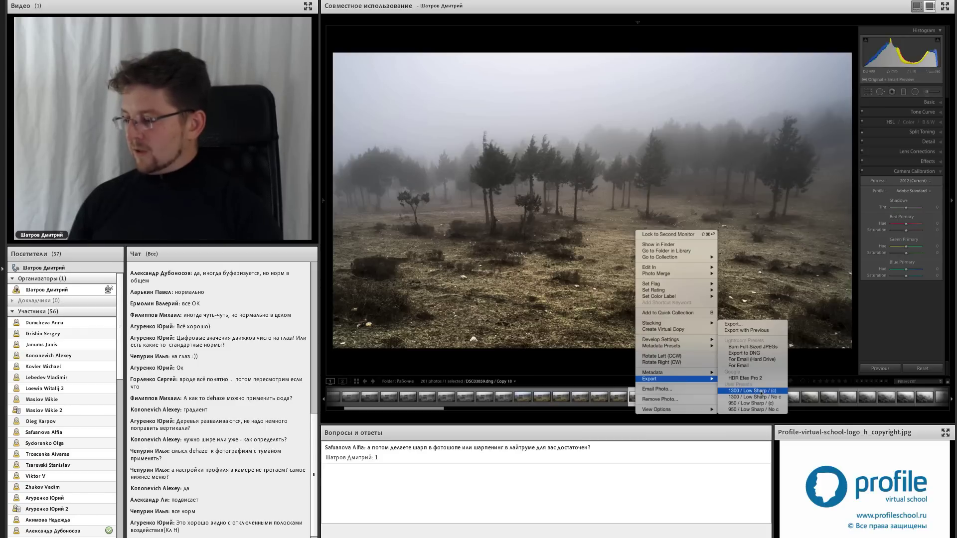
pyautogui.click(734, 324)
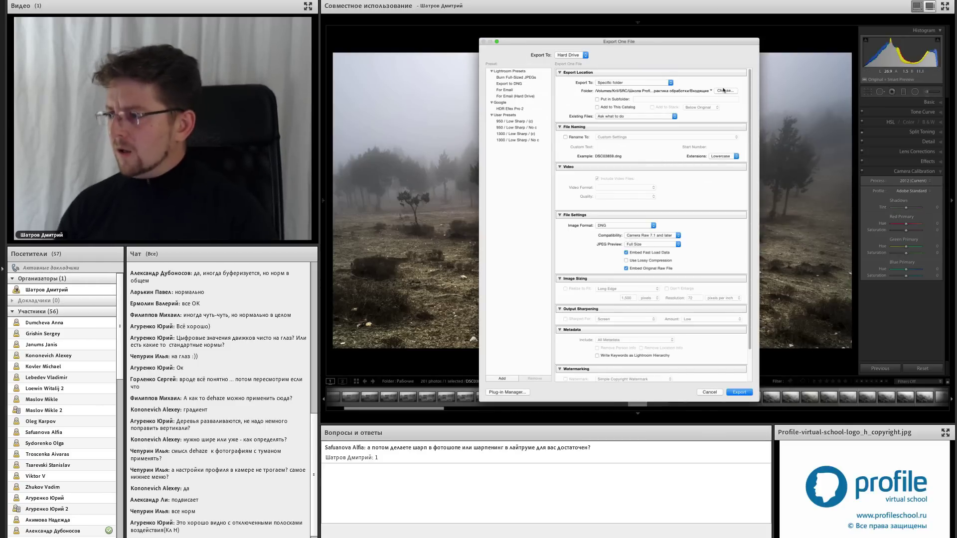
pyautogui.click(726, 91)
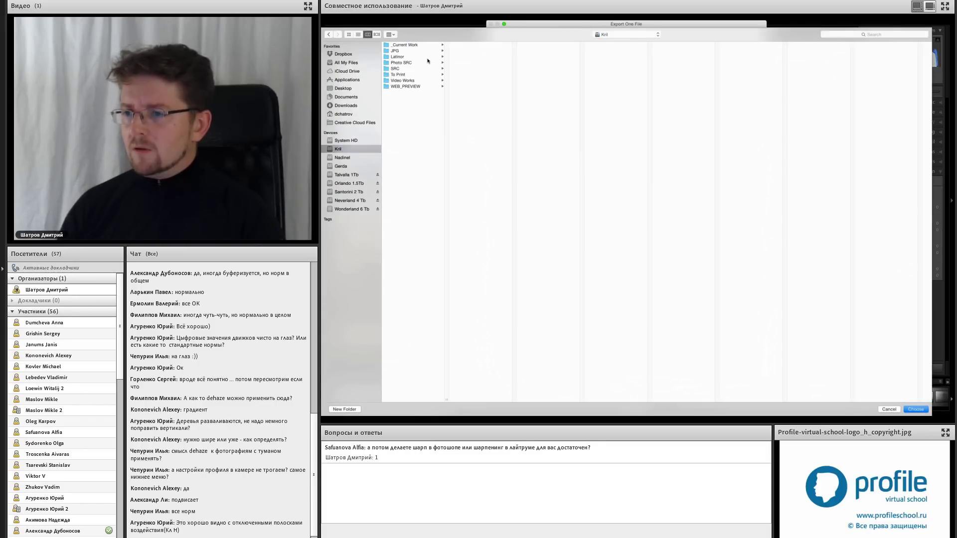
pyautogui.click(428, 62)
pyautogui.click(419, 69)
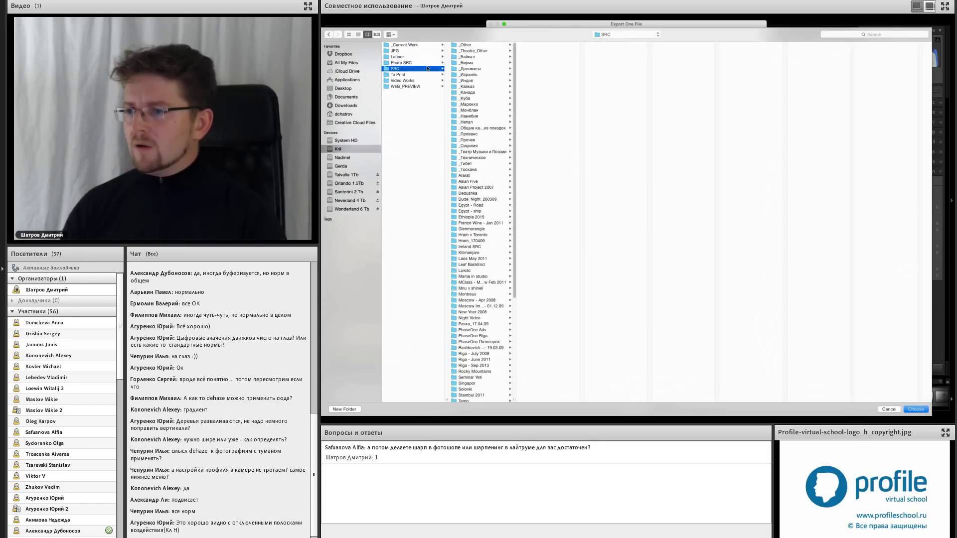
pyautogui.click(482, 80)
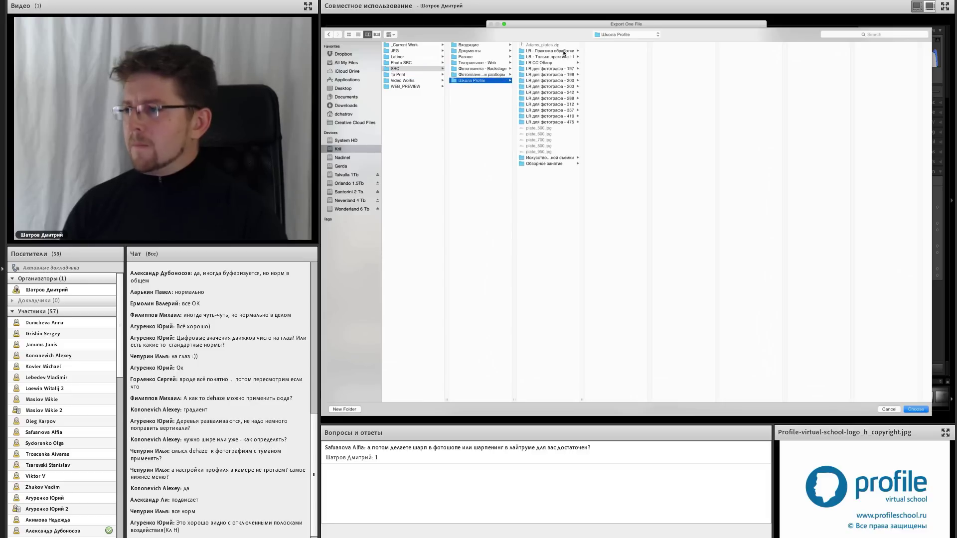
pyautogui.click(564, 51)
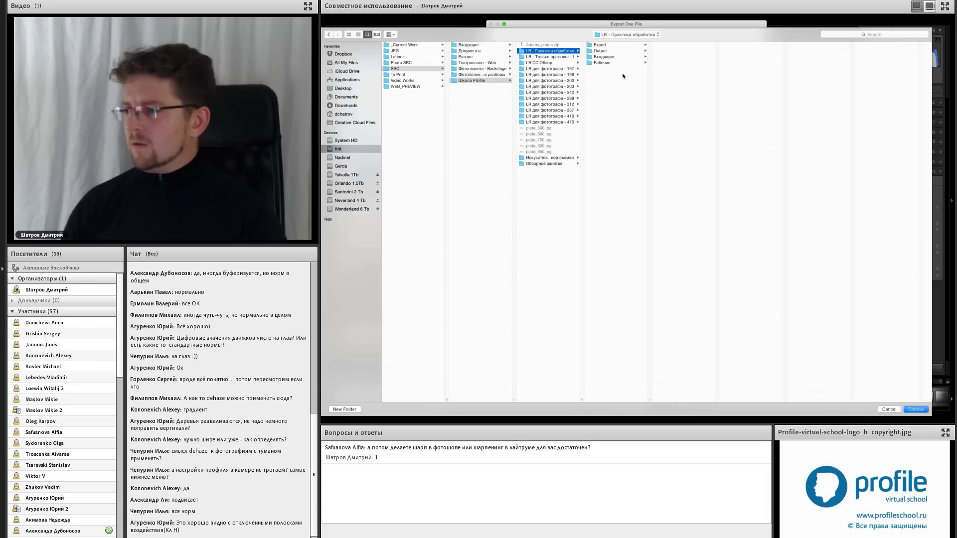
pyautogui.click(915, 408)
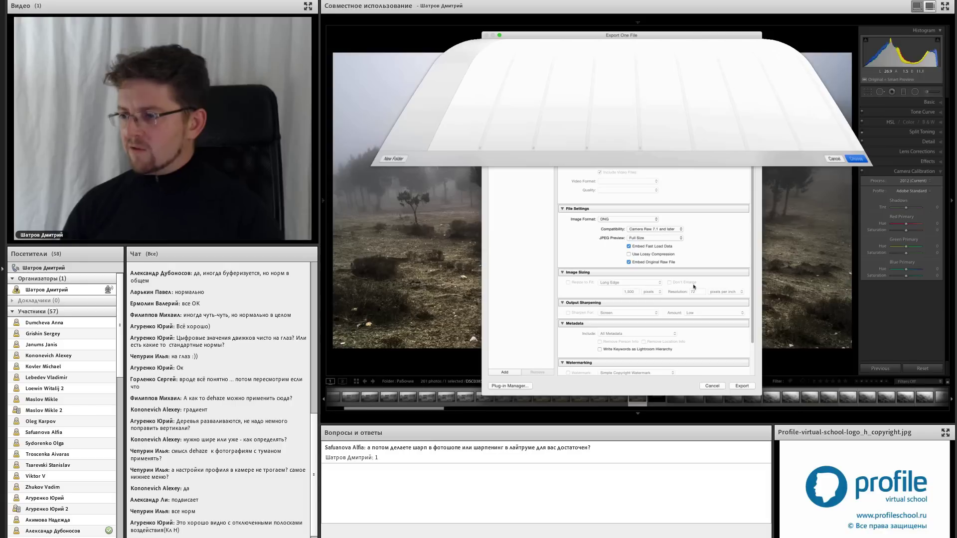
# Apply the 1300 / Low Sharp (c) watermark preset, choose an After Export action, and export.
pyautogui.click(531, 134)
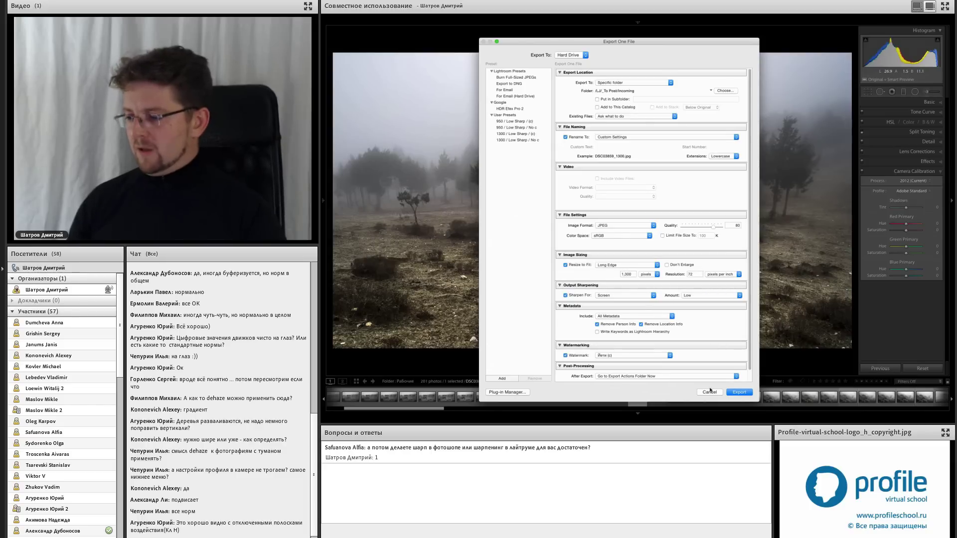
pyautogui.click(674, 377)
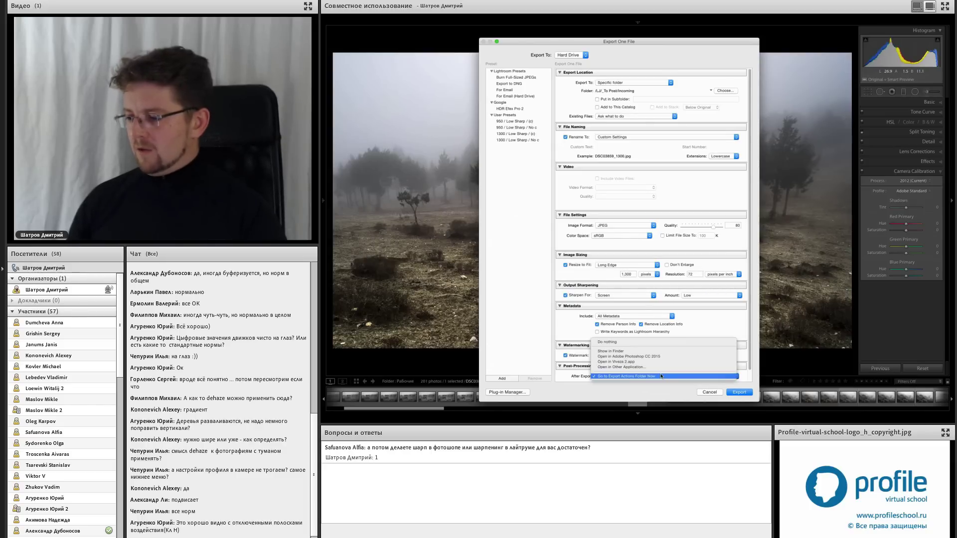
pyautogui.click(648, 343)
pyautogui.click(737, 393)
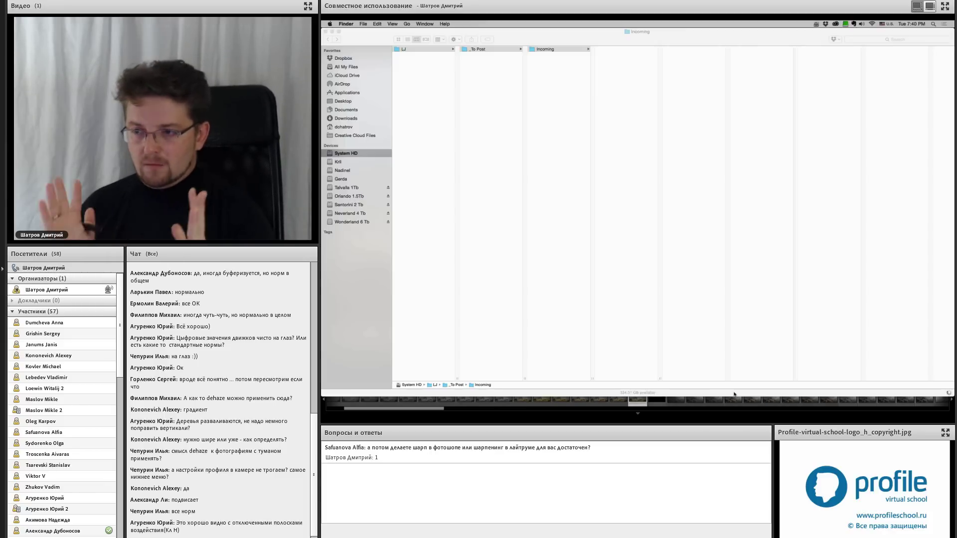
# Quick Look DSC03859_1300.jpg in Finder to check the watermark, then return to Lightroom.
pyautogui.press('space')
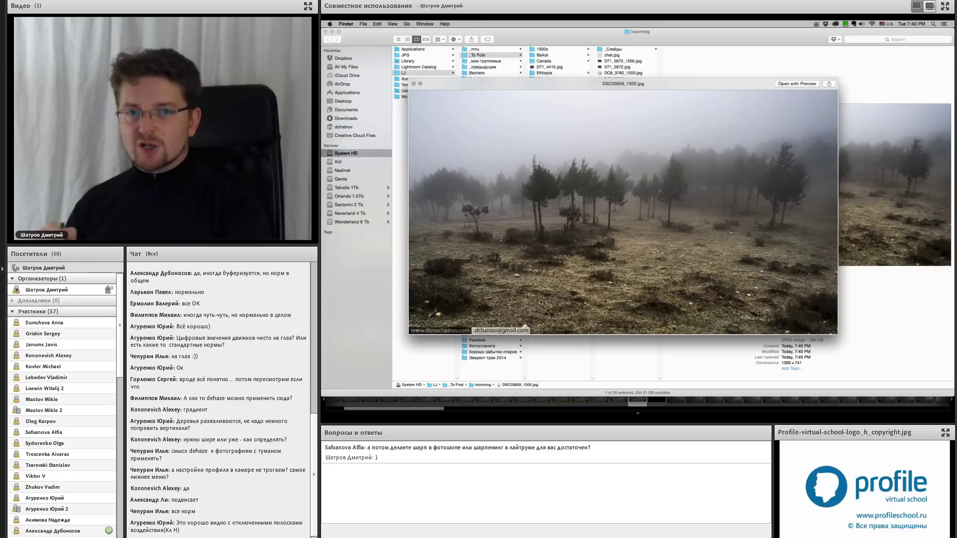
pyautogui.press('space')
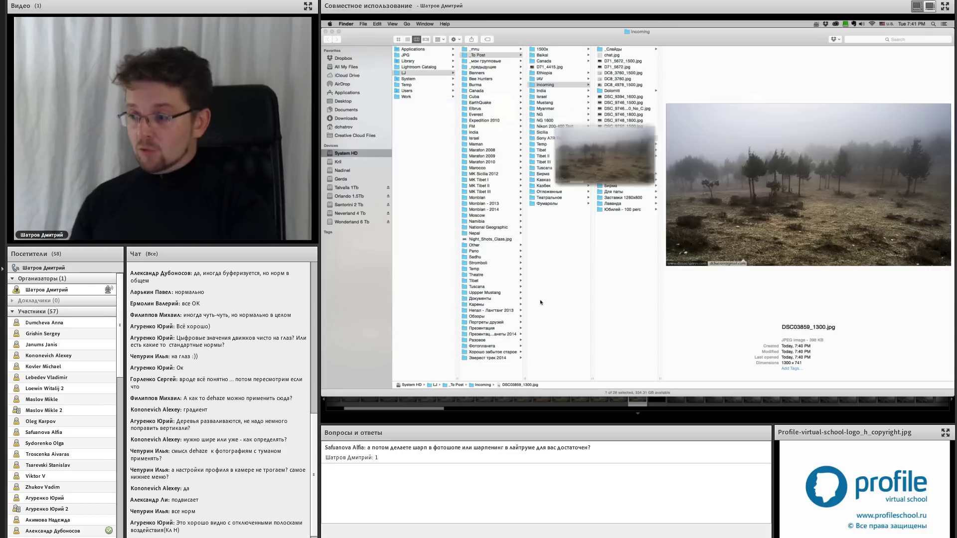
pyautogui.press('super+Tab')
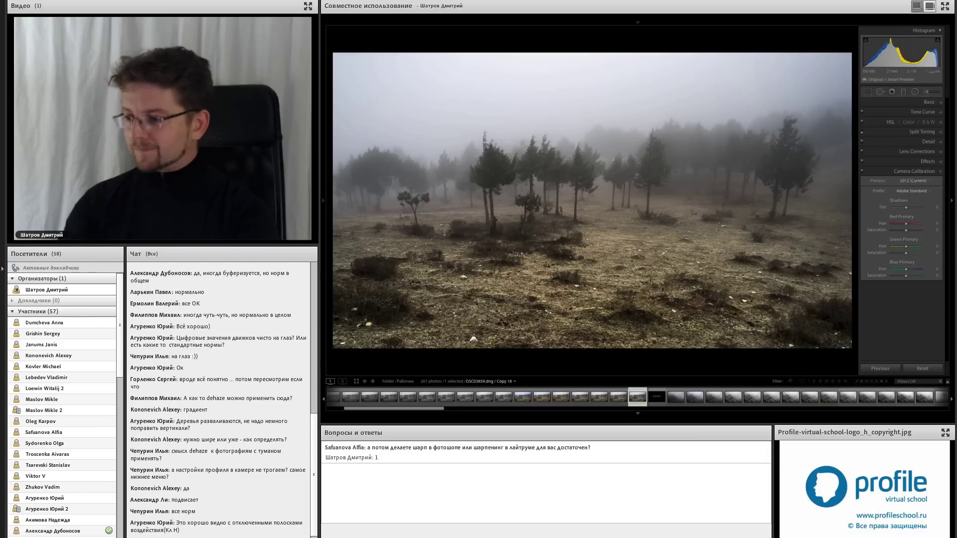
# Select the next filmstrip title slide, 'Черная / белая точки и динамический диапазон'.
pyautogui.click(657, 397)
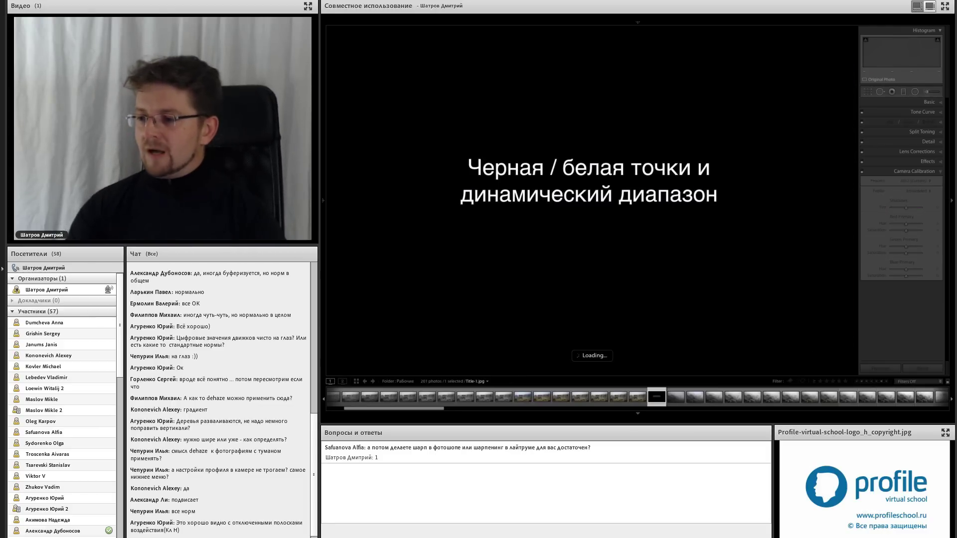